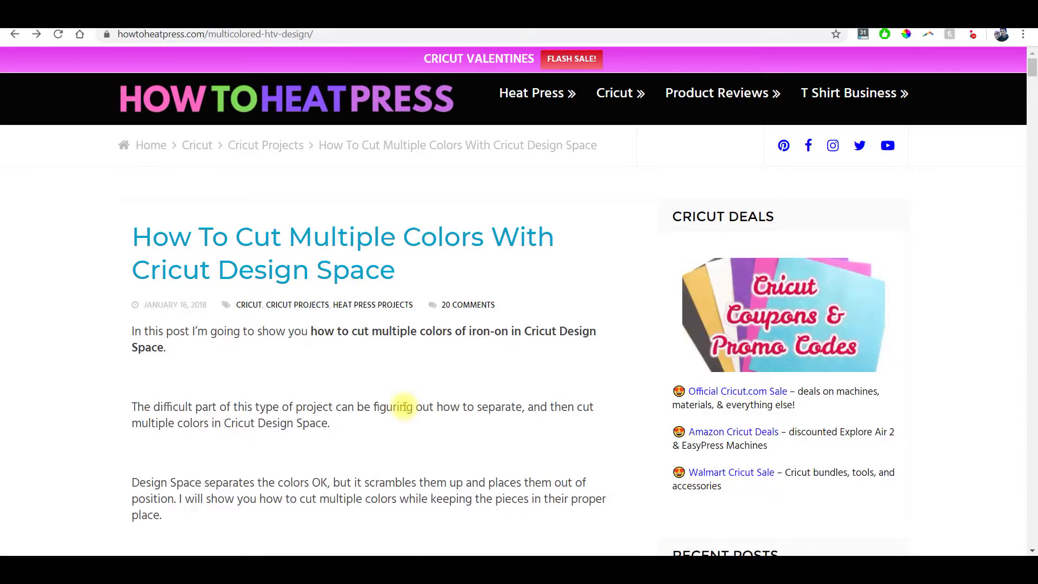
# - Scroll the multicolored HTV tutorial down to the EasyPress heat-pressing section
pyautogui.scroll(-7, 454, 367)
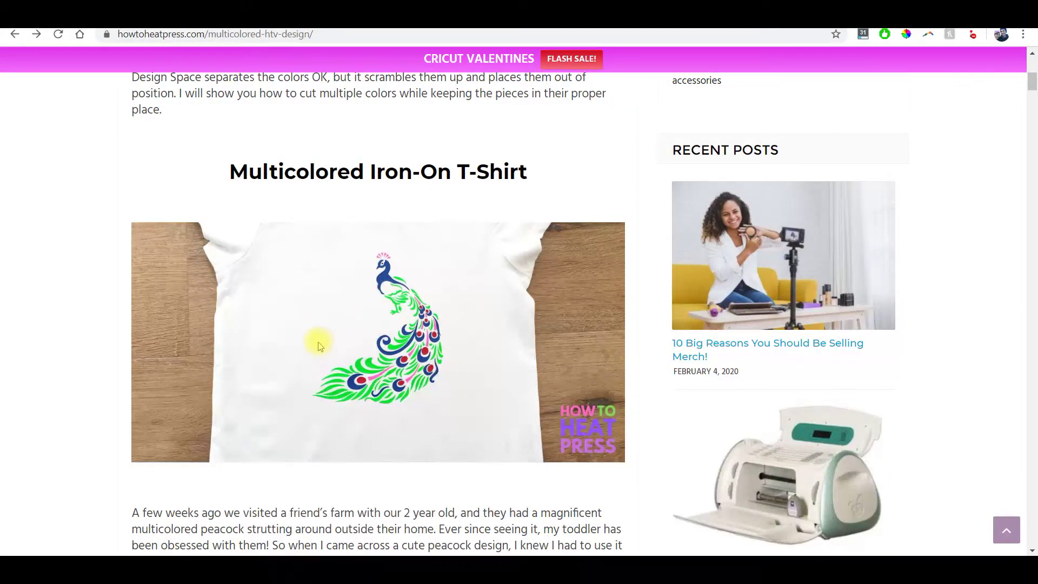
pyautogui.moveTo(1032, 81); pyautogui.dragTo(993, 293)
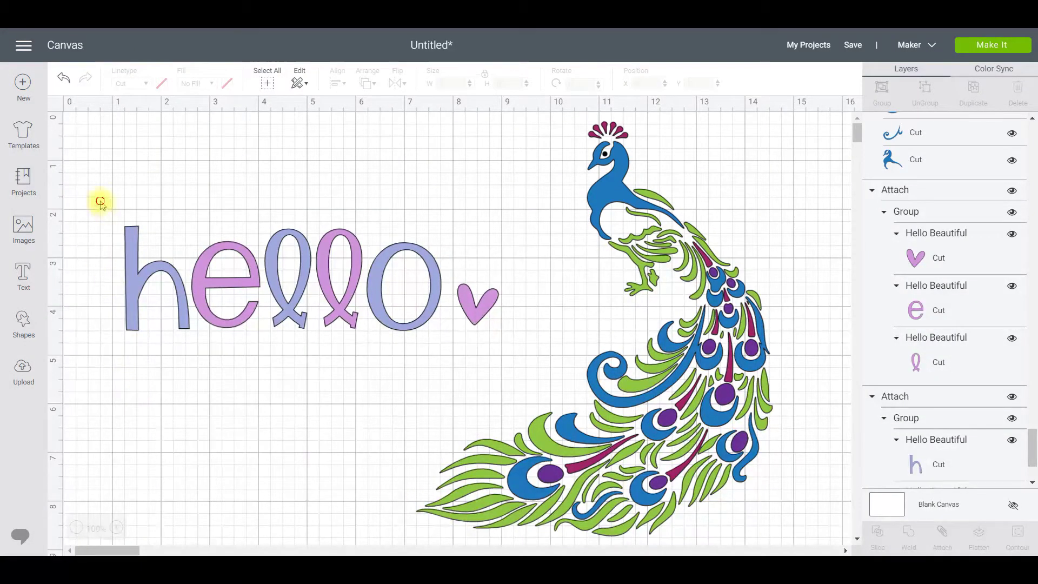
# - Delete the hello text and heart, then move the peacock left and shrink it
pyautogui.moveTo(100, 201); pyautogui.dragTo(500, 340)
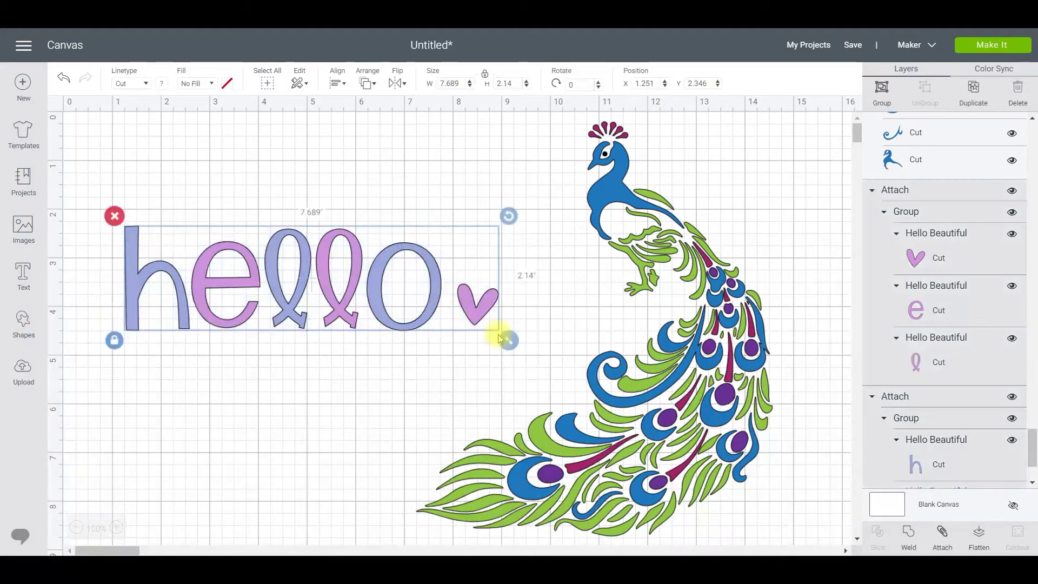
pyautogui.press('Delete')
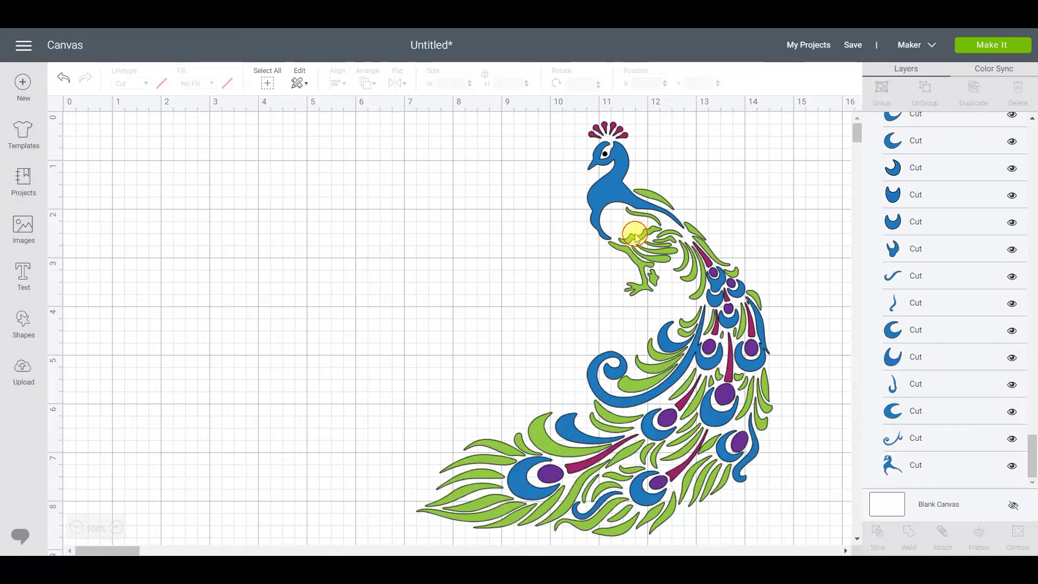
pyautogui.moveTo(636, 236); pyautogui.dragTo(505, 244)
pyautogui.scroll(-3, 703, 405)
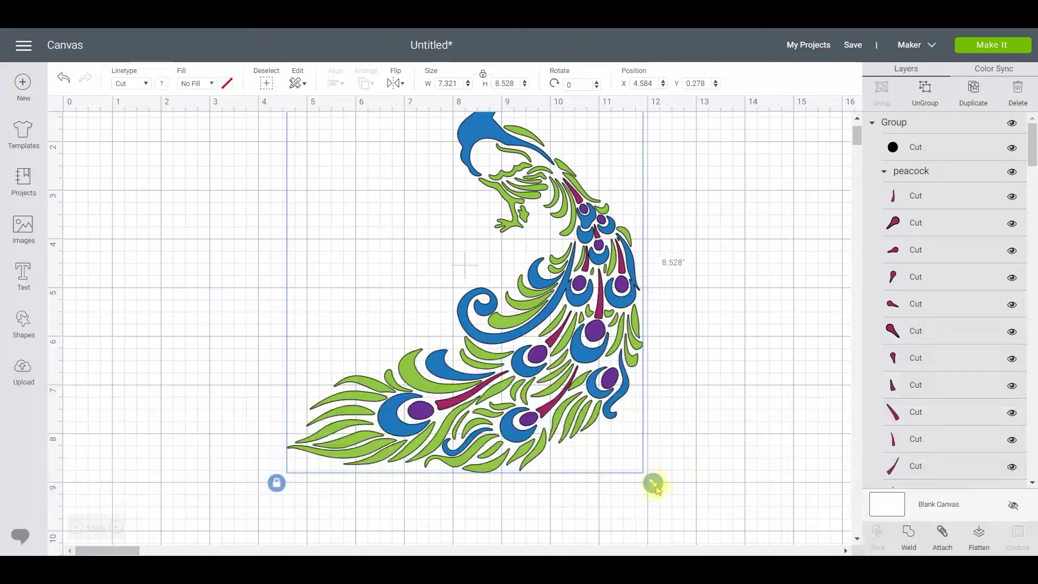
pyautogui.moveTo(654, 485); pyautogui.dragTo(563, 417)
pyautogui.scroll(3, 717, 367)
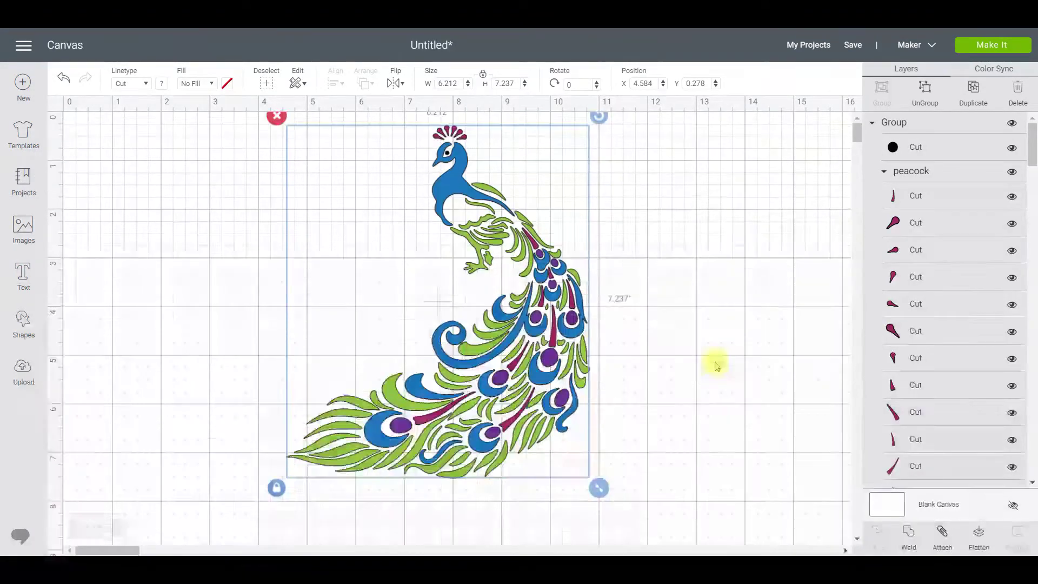
# - Select the whole peacock group and send it to mat preparation with Make It
pyautogui.click(707, 310)
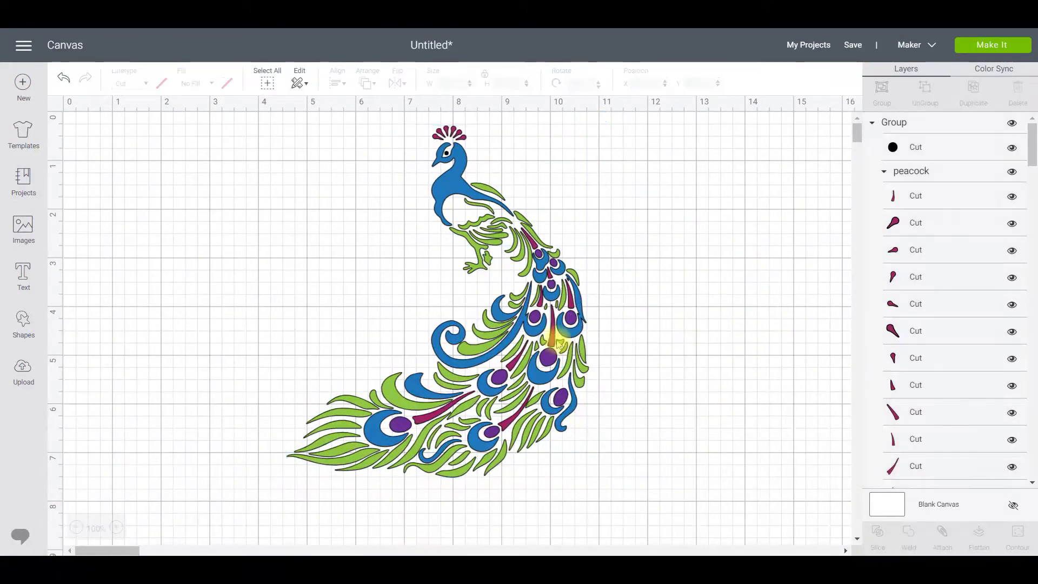
pyautogui.click(487, 230)
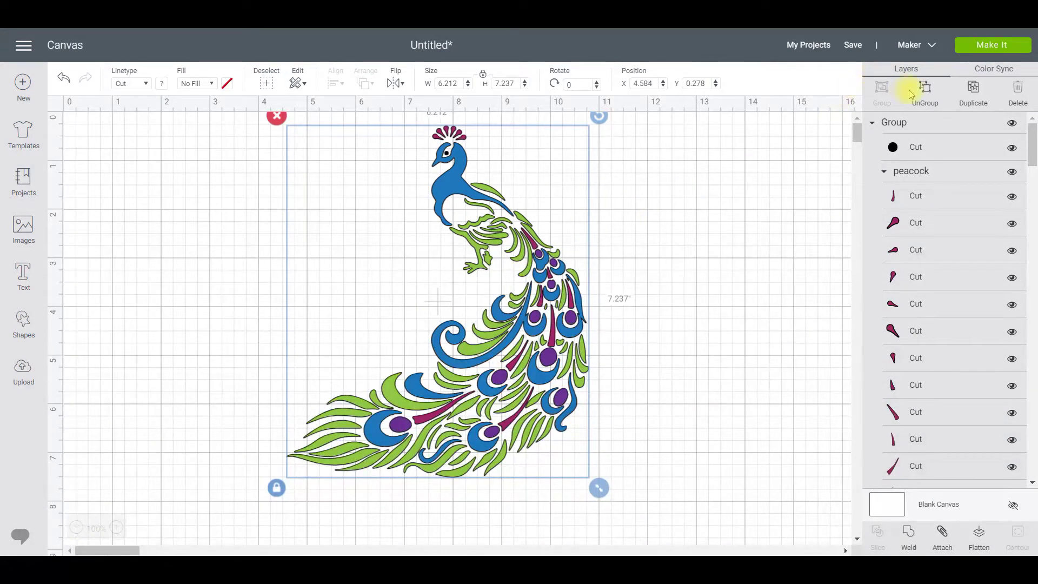
pyautogui.click(995, 43)
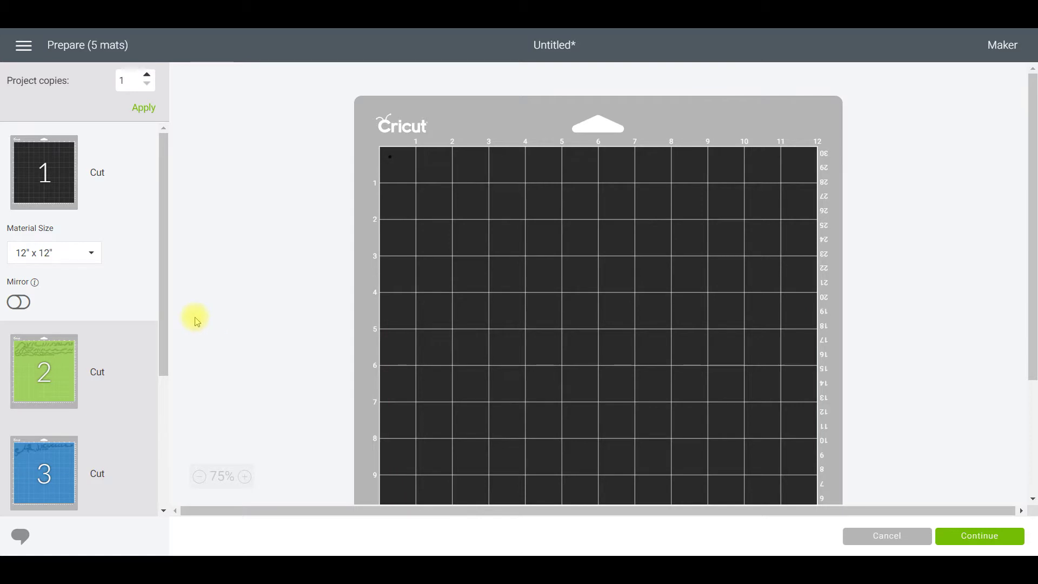
# - Preview the green, blue, purple and black mats, then cancel back to the canvas
pyautogui.click(38, 345)
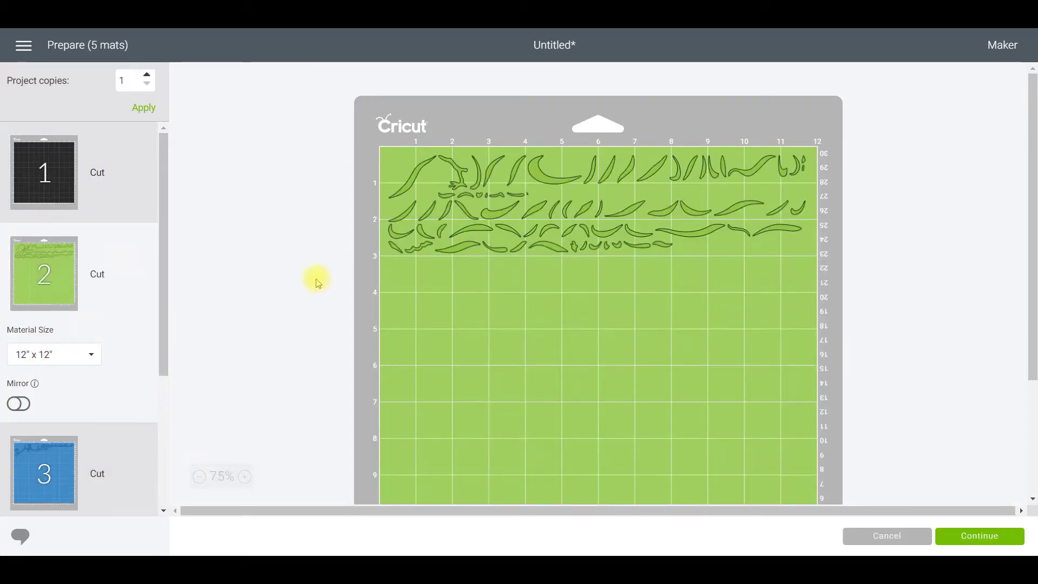
pyautogui.scroll(-3, 317, 283)
pyautogui.click(28, 452)
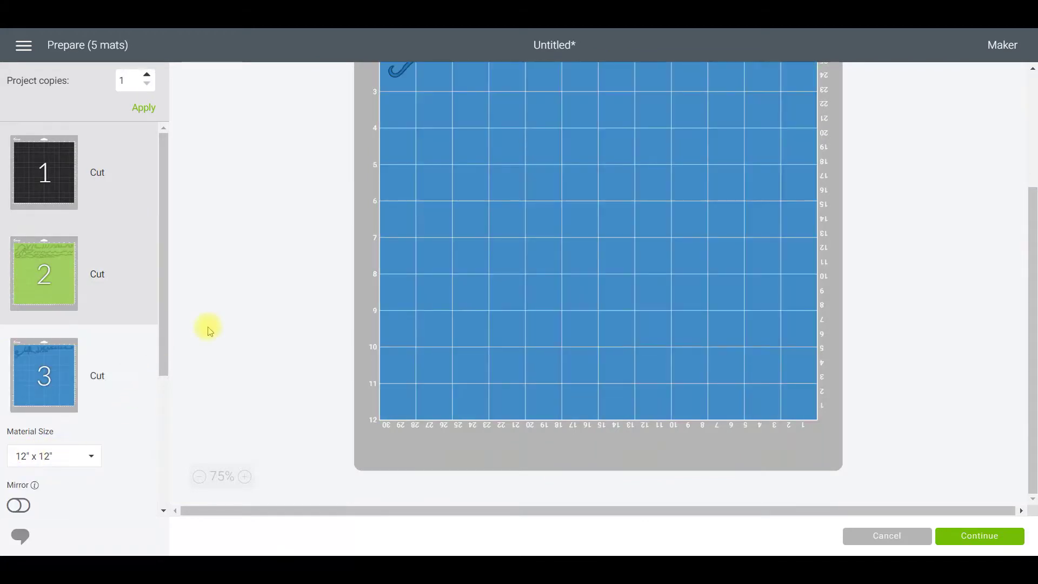
pyautogui.scroll(3, 238, 325)
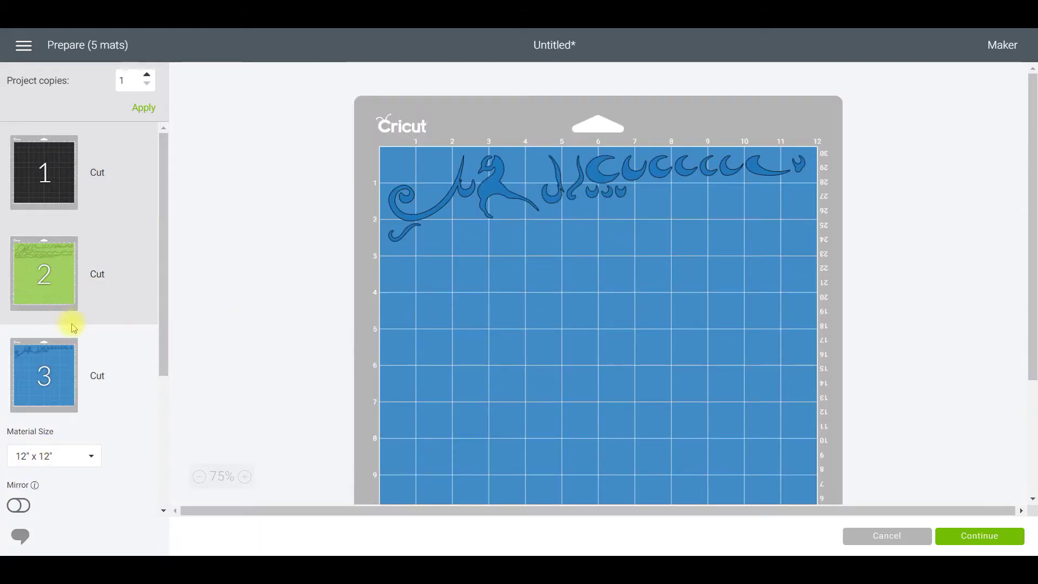
pyautogui.scroll(-4, 61, 387)
pyautogui.click(61, 393)
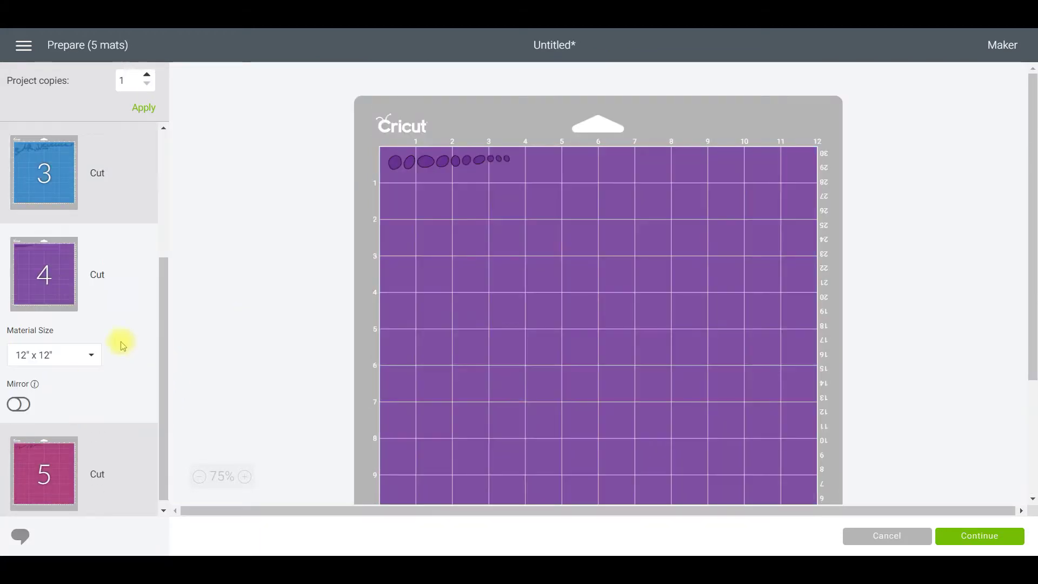
pyautogui.scroll(4, 87, 270)
pyautogui.click(42, 172)
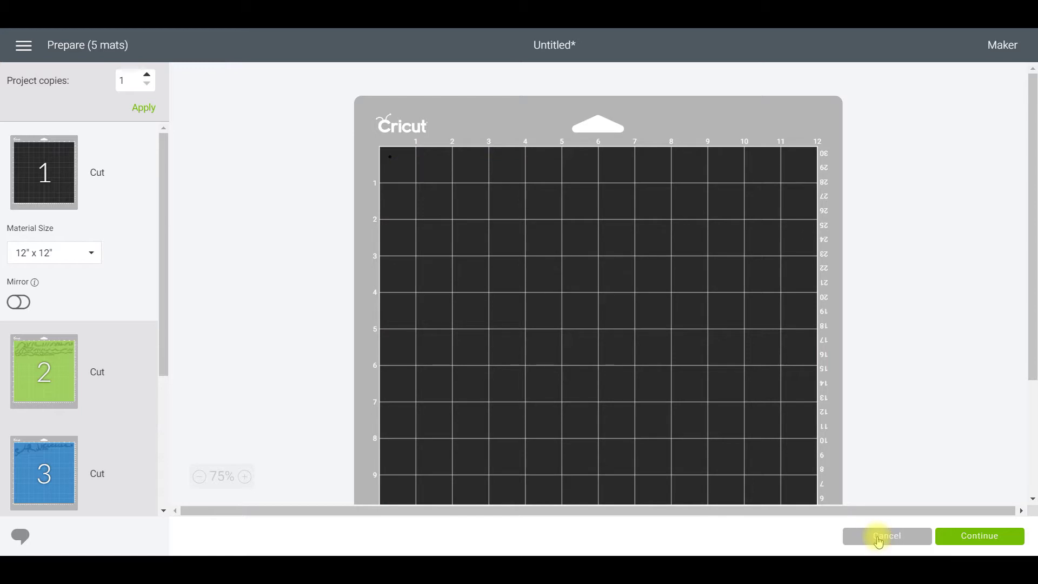
pyautogui.click(878, 537)
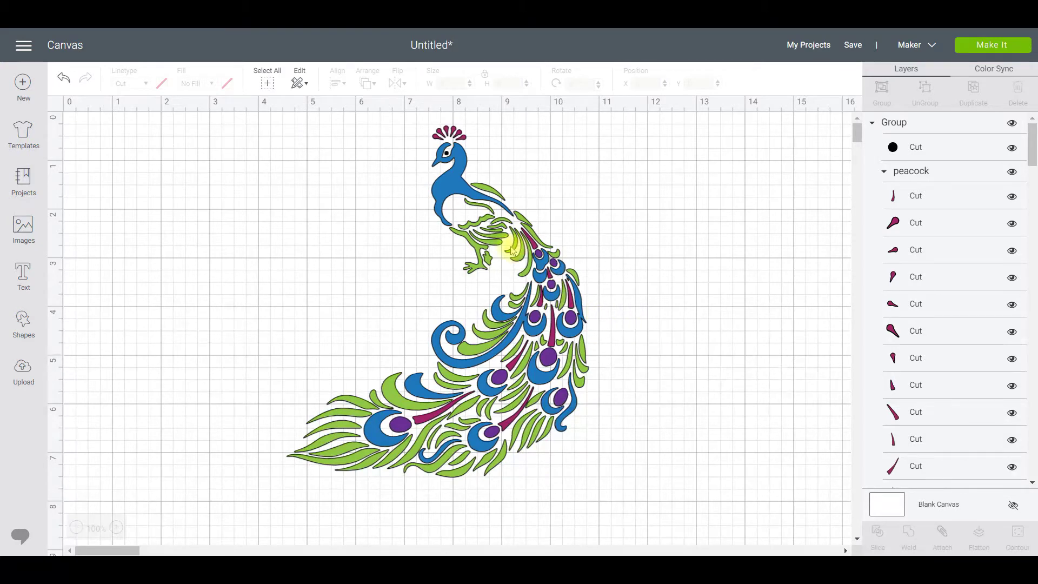
# - Ungroup the peacock into its black piece and its coloured pieces
pyautogui.click(529, 238)
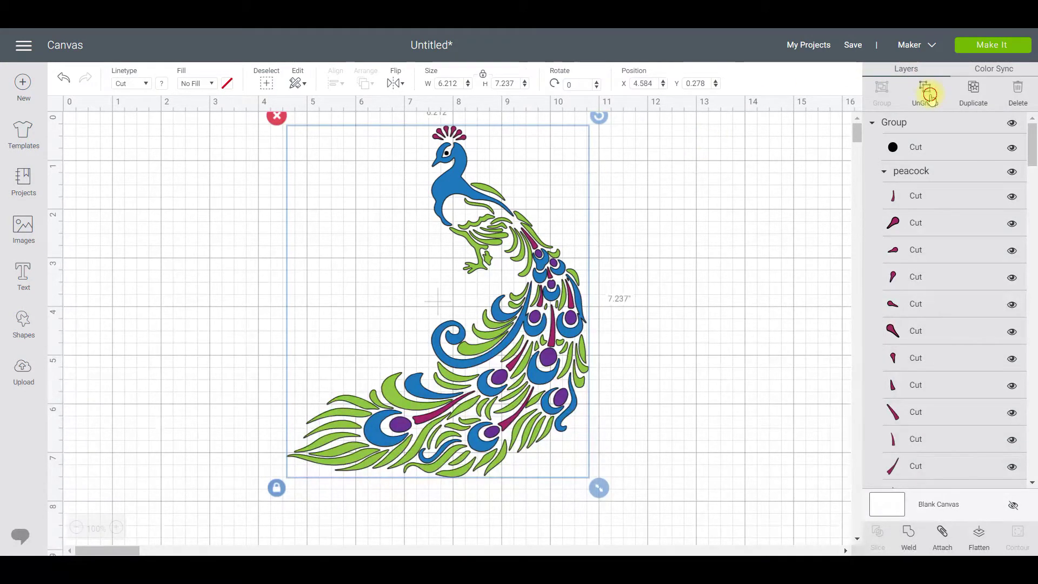
pyautogui.click(928, 97)
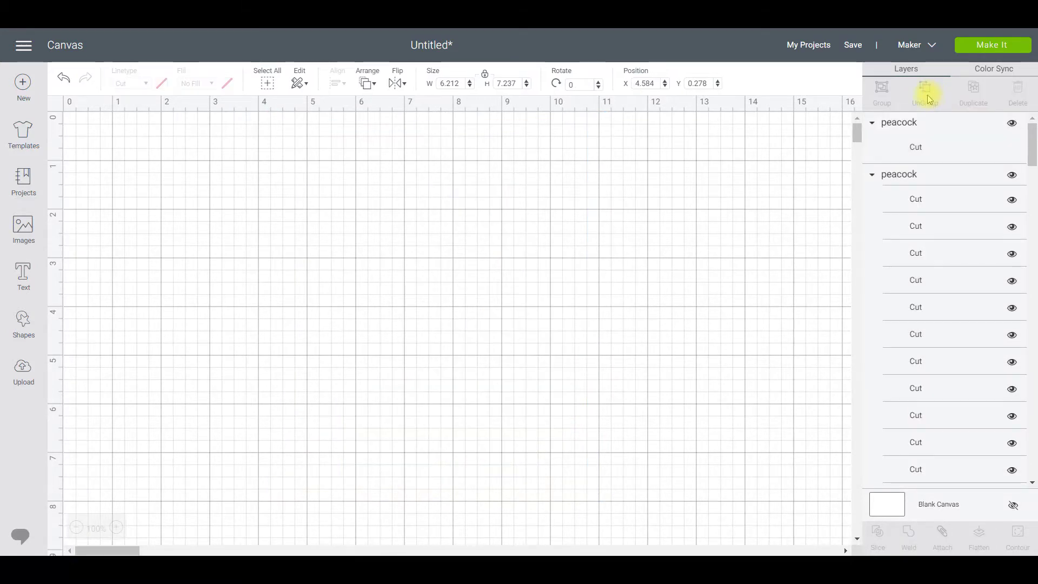
pyautogui.click(703, 201)
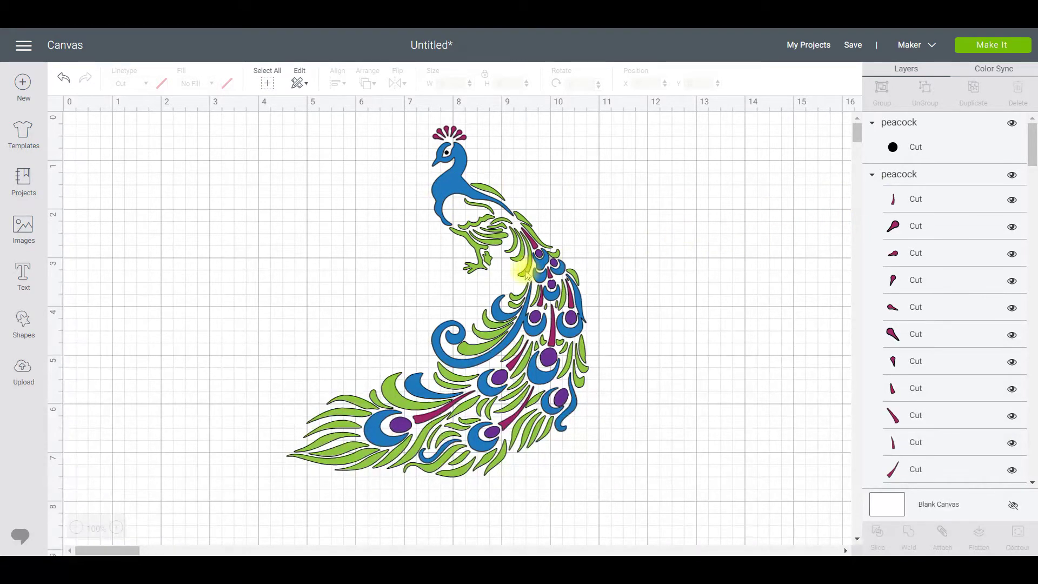
# - Select the coloured peacock group and add the black peacock piece to the selection
pyautogui.scroll(-5, 934, 248)
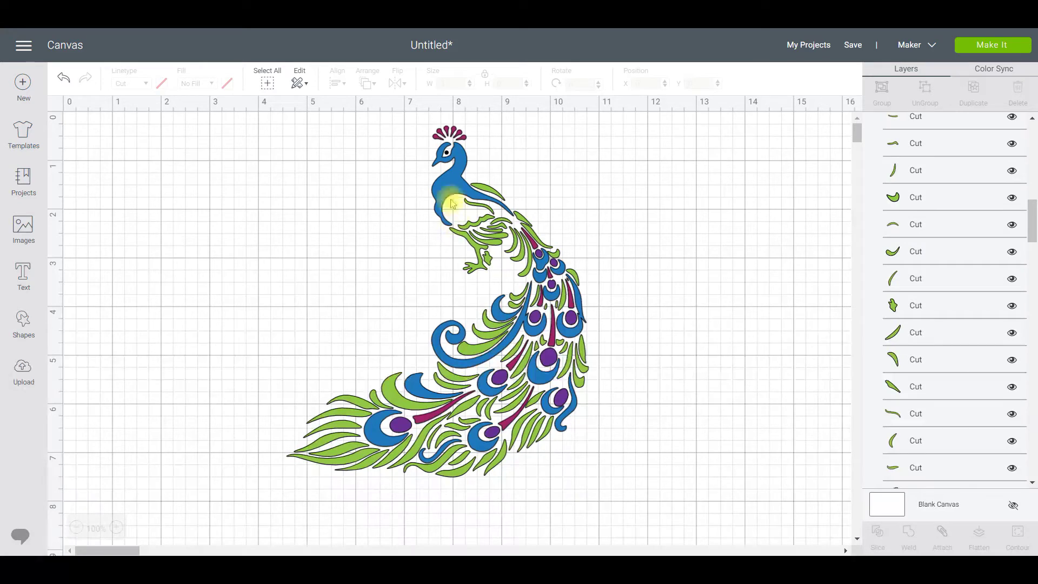
pyautogui.click(444, 189)
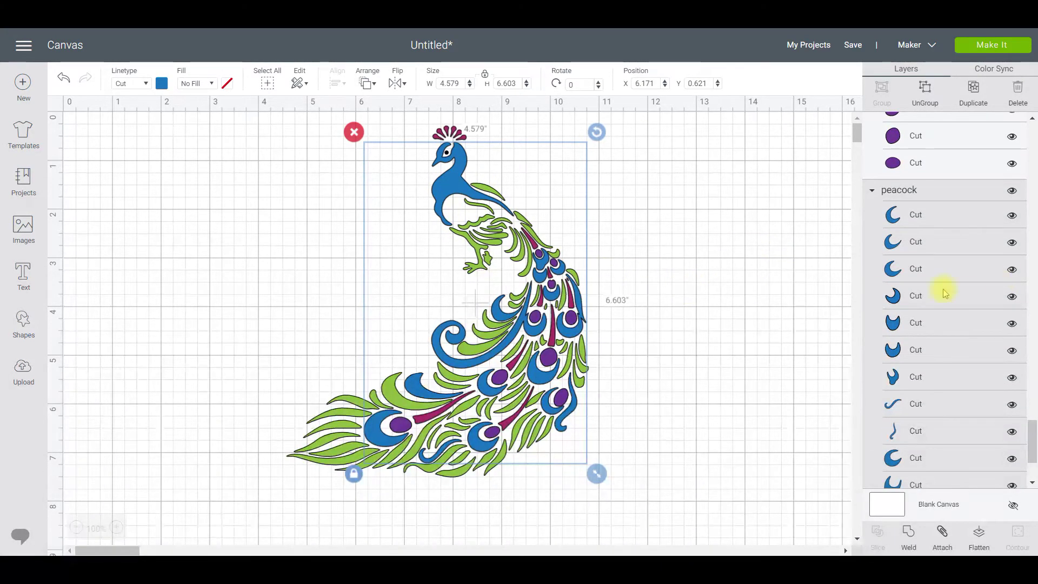
pyautogui.scroll(10, 945, 292)
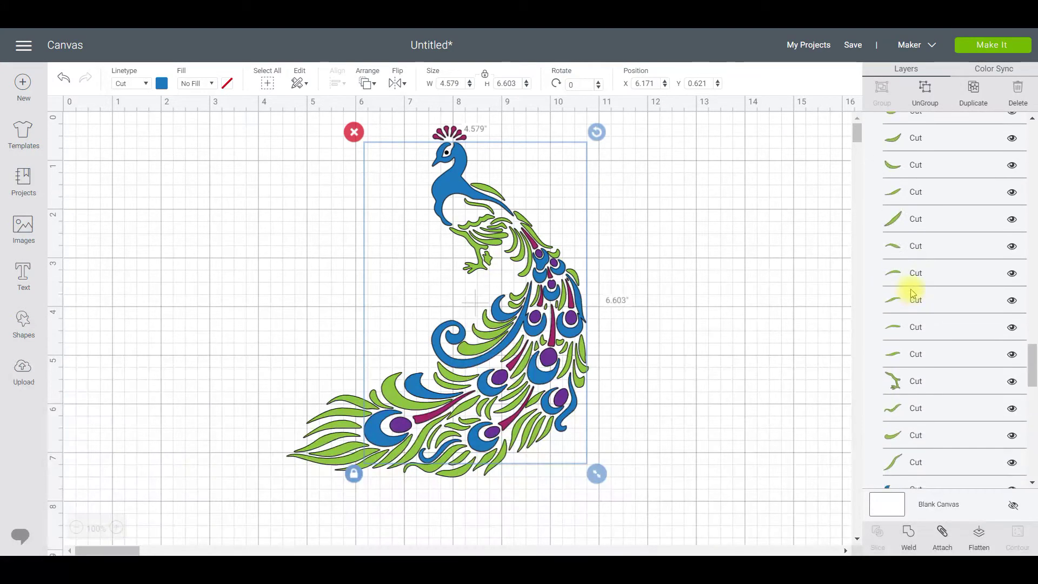
pyautogui.scroll(10, 913, 293)
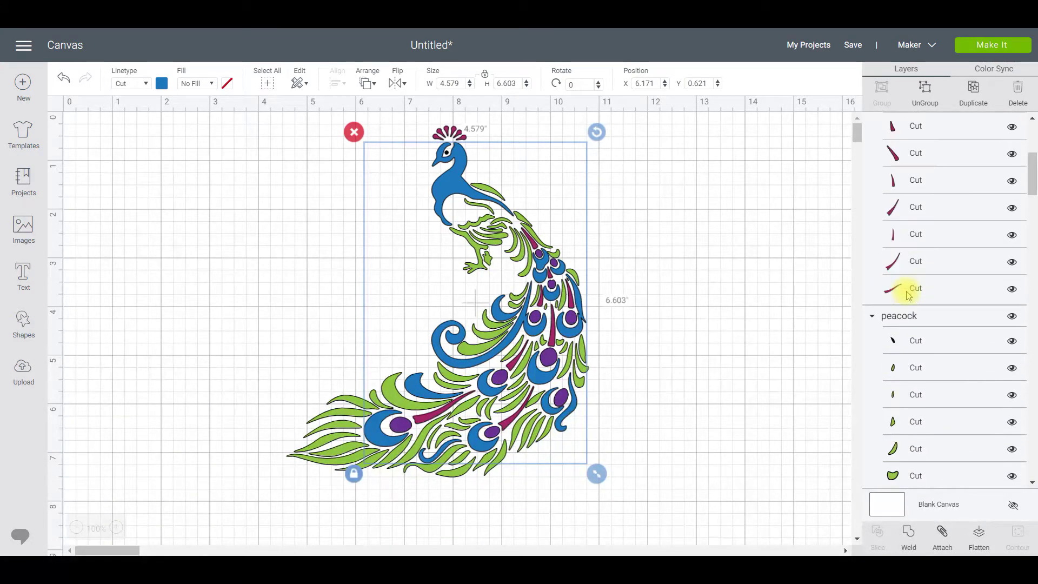
pyautogui.scroll(5, 909, 295)
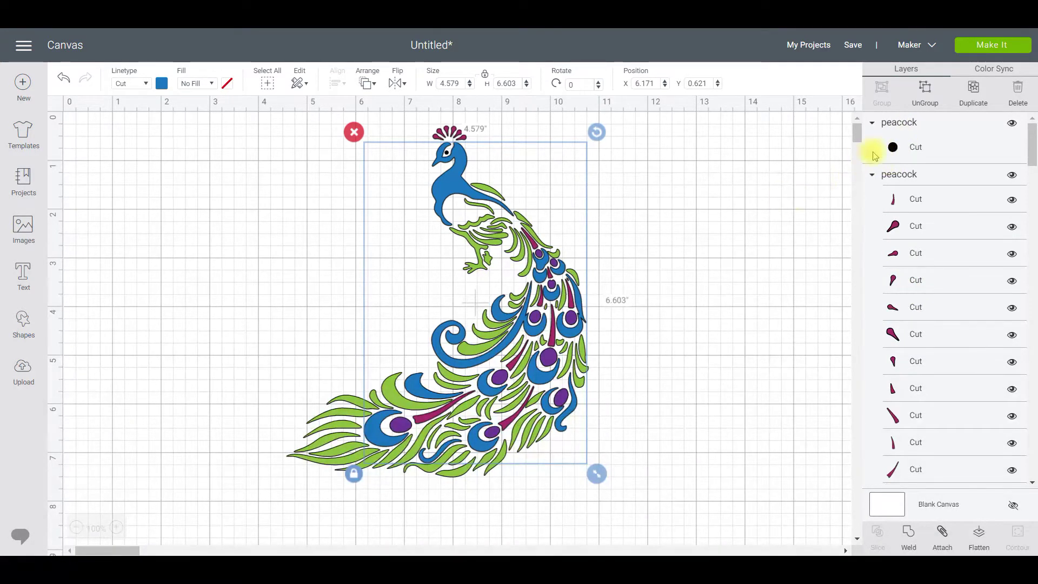
pyautogui.click(914, 149)
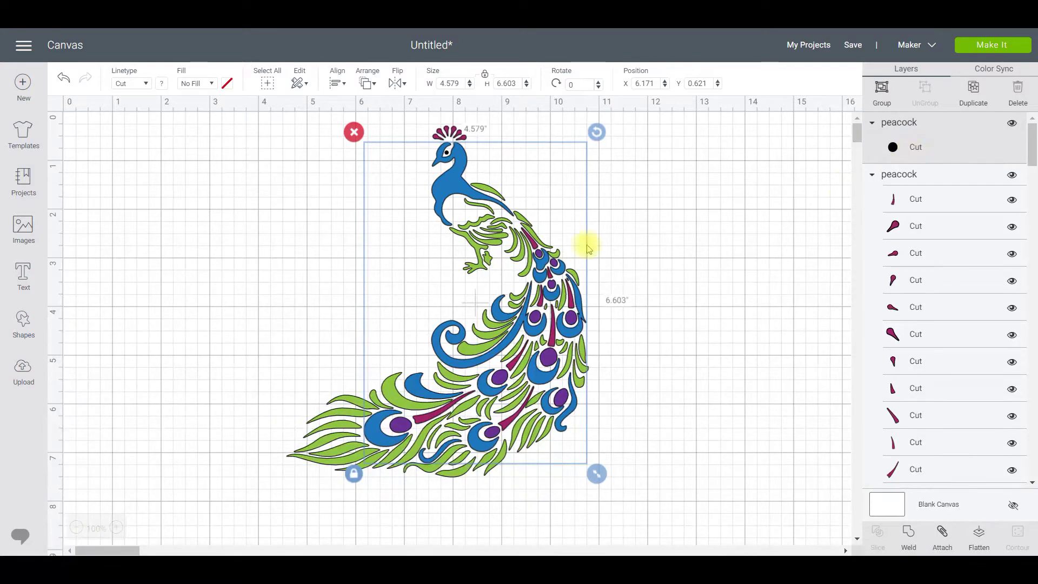
# - Group and attach both peacock parts, then attach the magenta piece group together
pyautogui.click(883, 91)
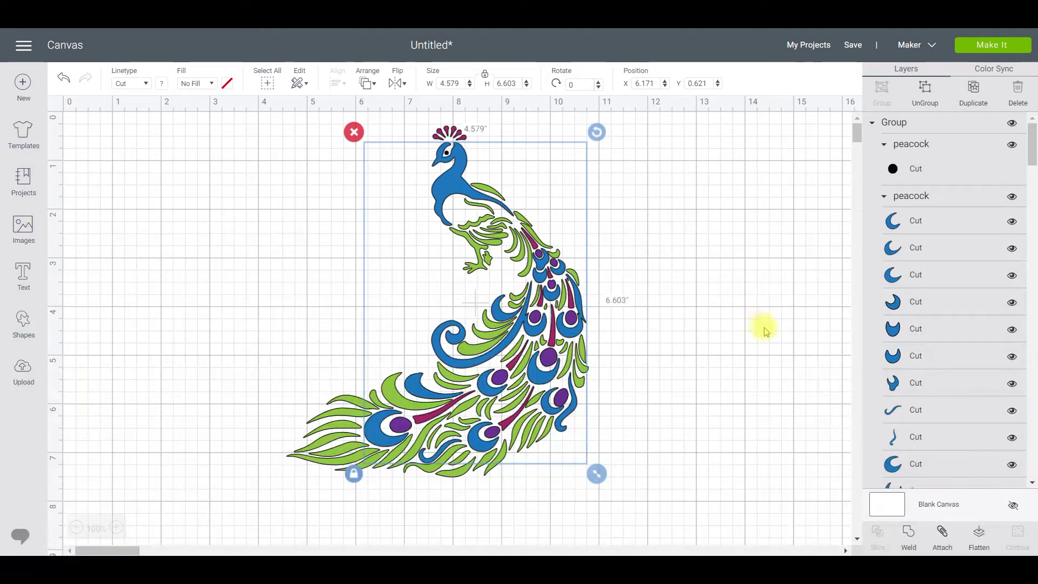
pyautogui.click(942, 540)
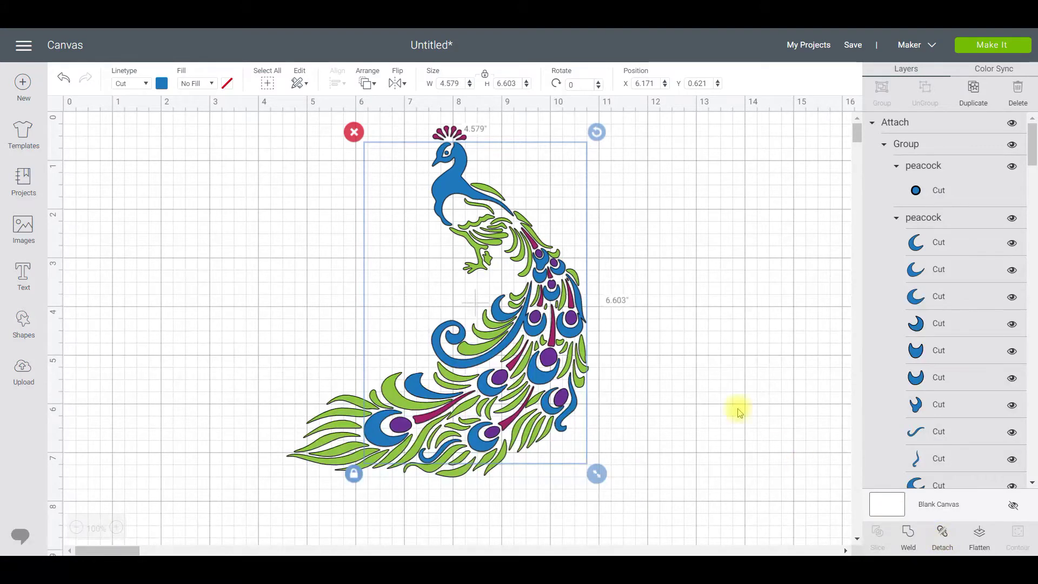
pyautogui.click(709, 327)
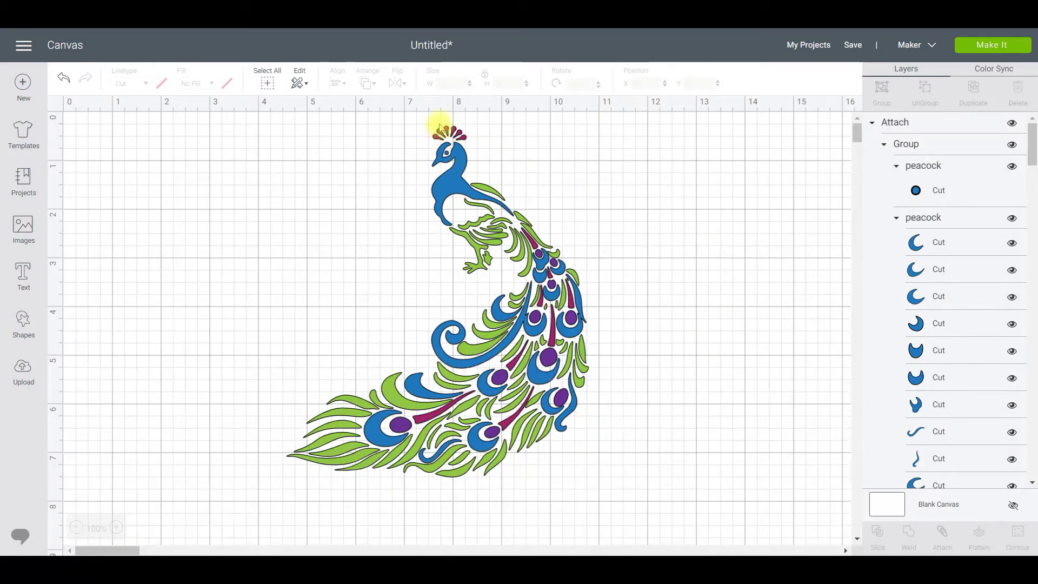
pyautogui.click(445, 130)
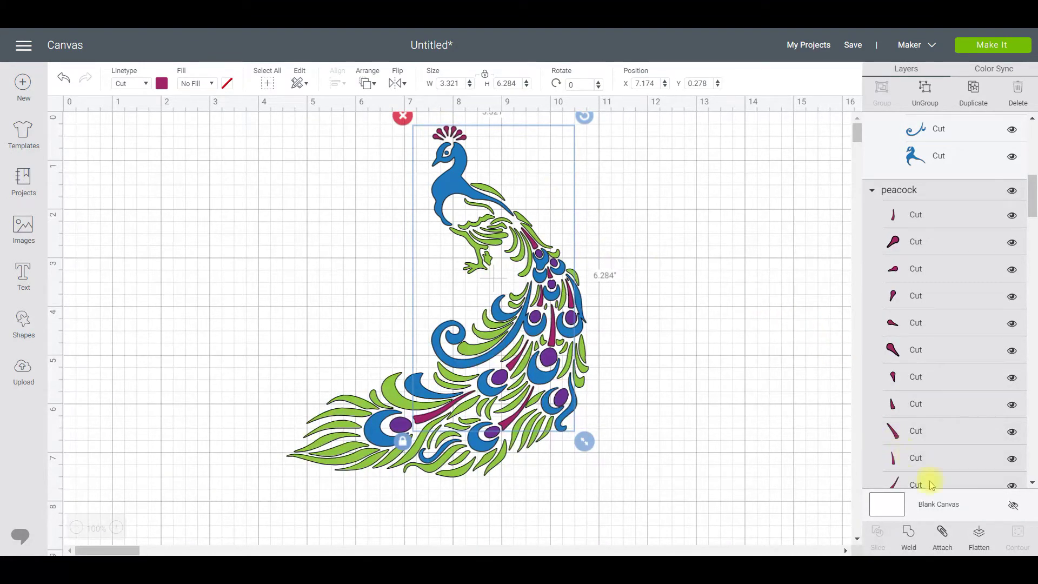
pyautogui.click(940, 538)
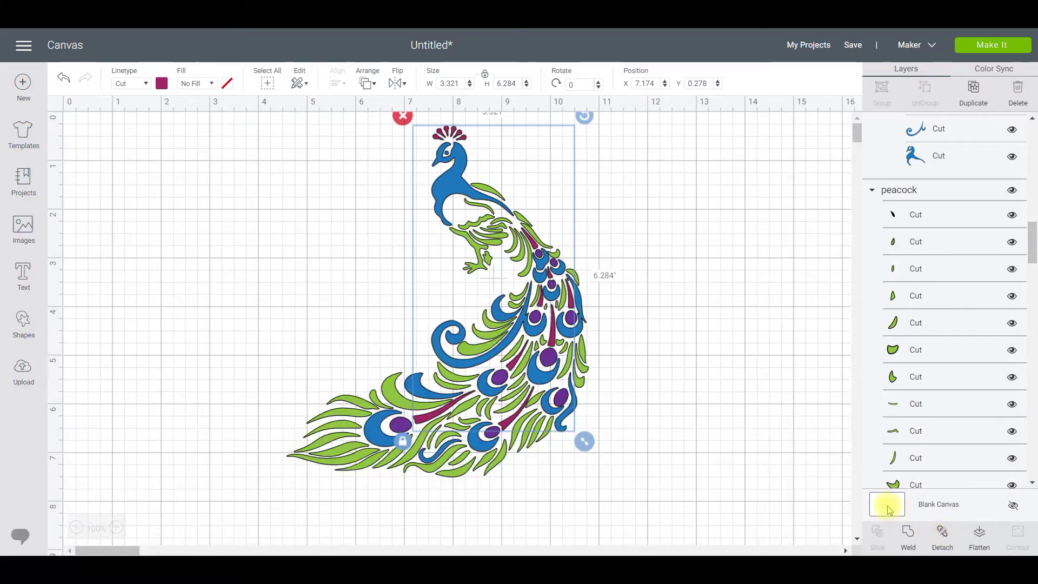
pyautogui.click(992, 44)
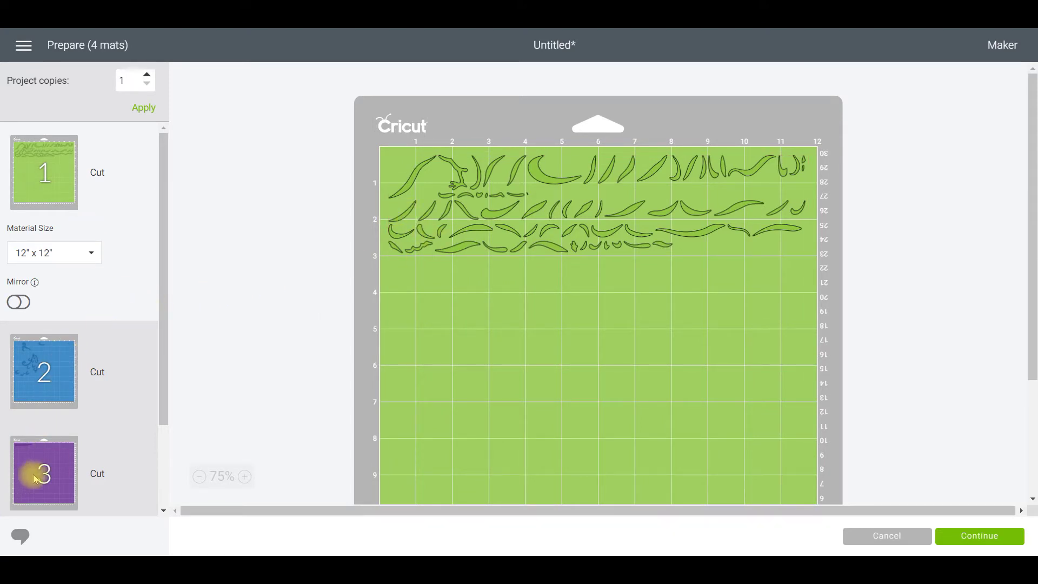
pyautogui.scroll(-2, 43, 474)
pyautogui.click(43, 350)
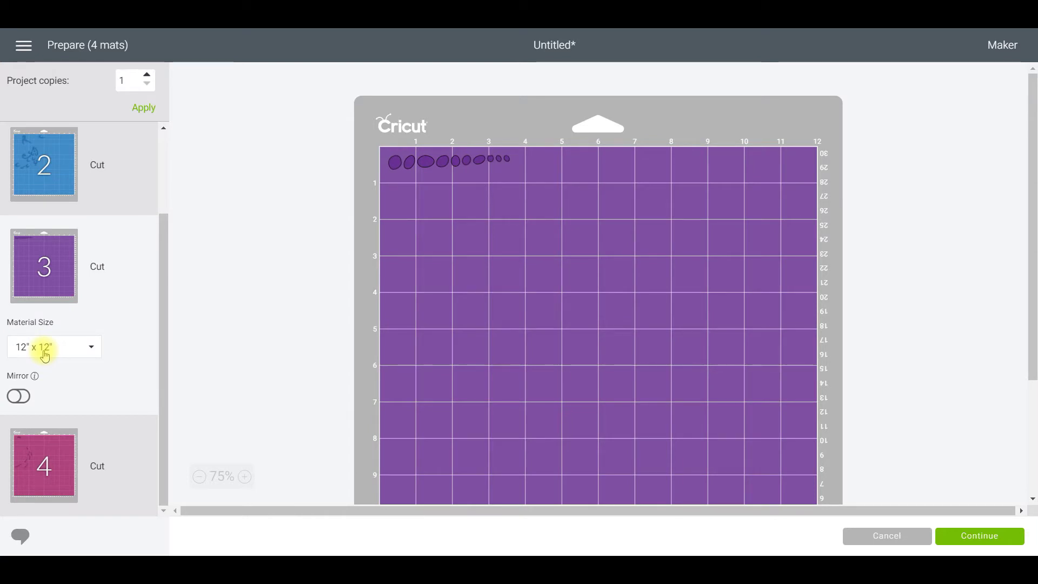
pyautogui.click(31, 504)
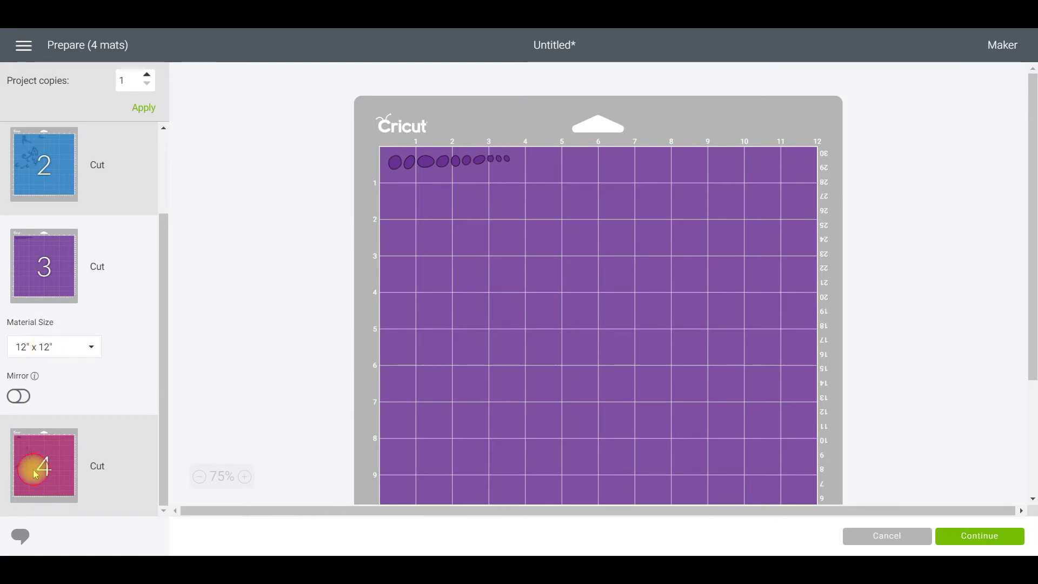
pyautogui.scroll(2, 144, 285)
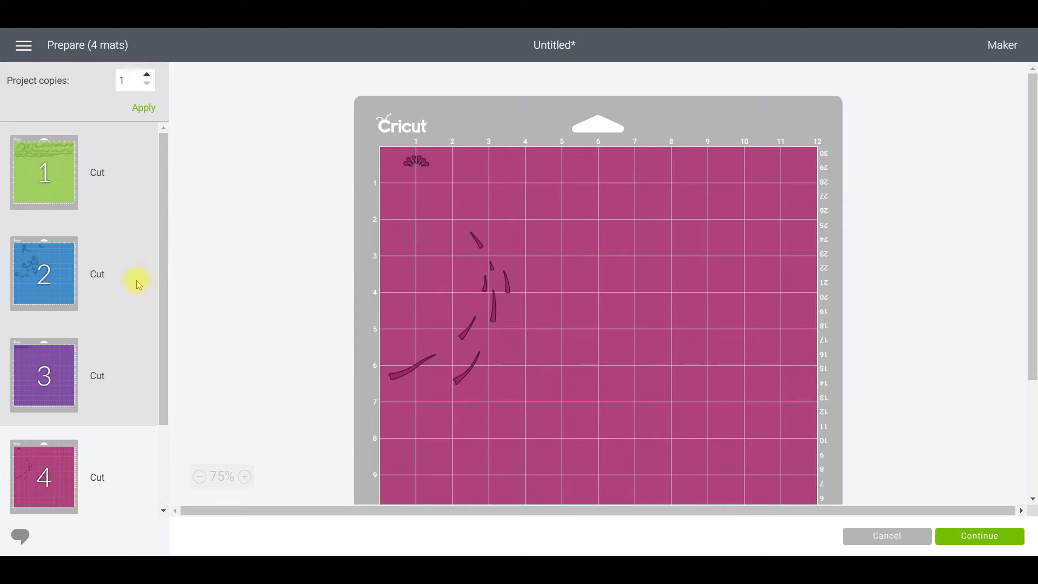
pyautogui.click(32, 285)
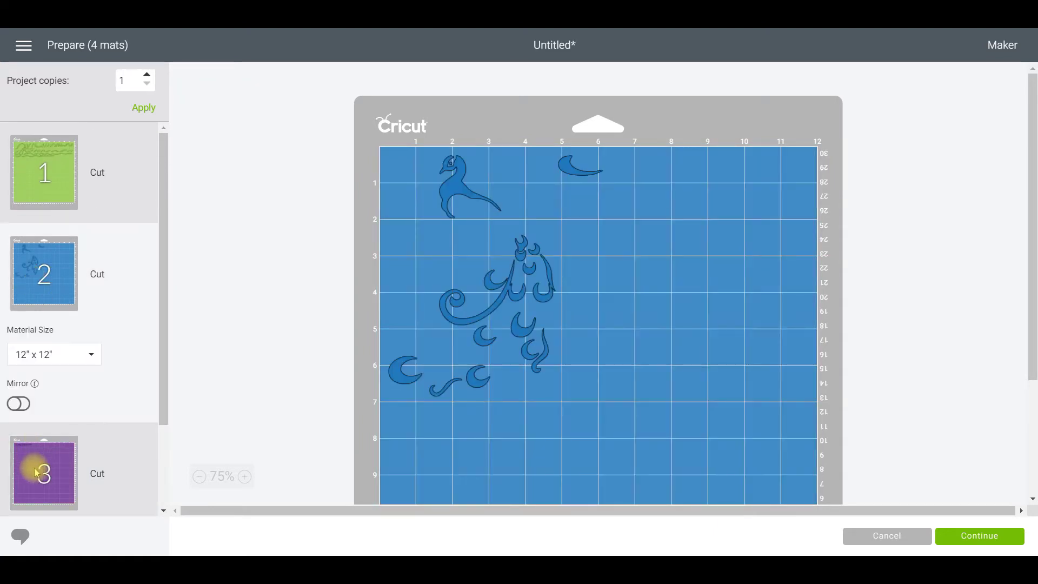
pyautogui.click(36, 472)
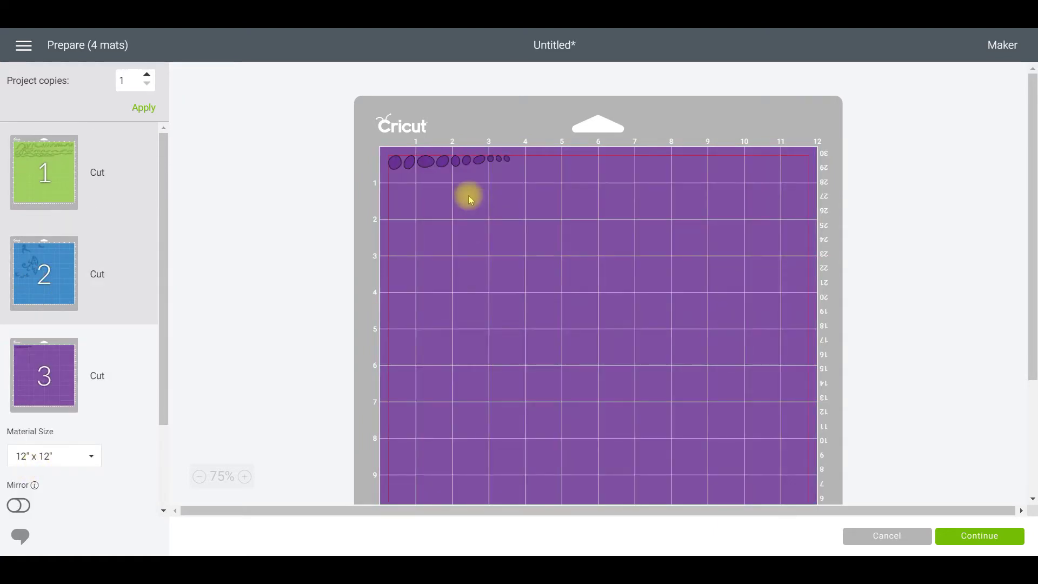
pyautogui.click(92, 292)
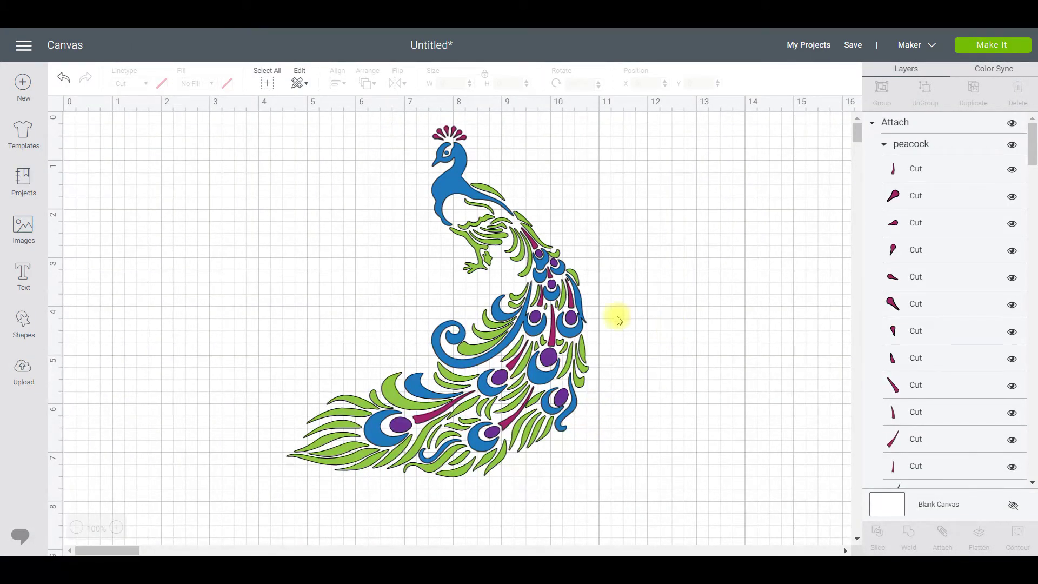
# - Delete the peacock and pick the hello beautiful design from the uploaded images
pyautogui.moveTo(157, 139); pyautogui.dragTo(654, 466)
pyautogui.press('Delete')
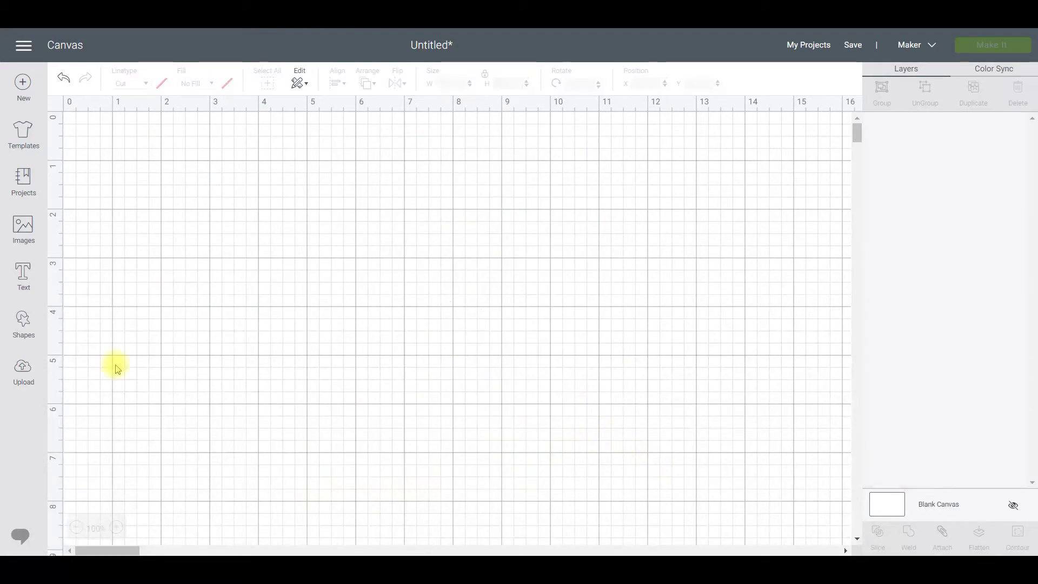
pyautogui.click(38, 382)
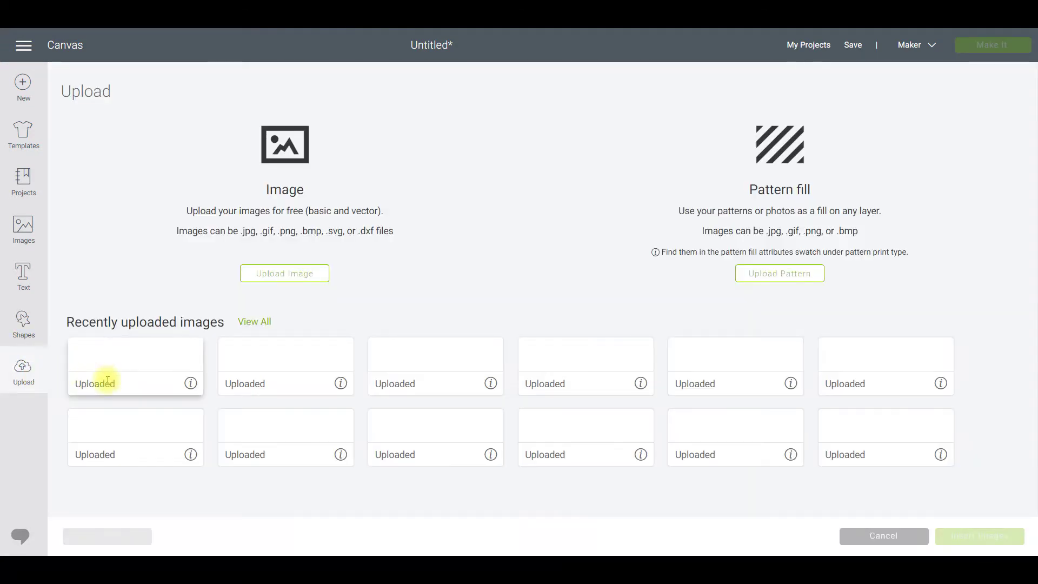
pyautogui.click(148, 403)
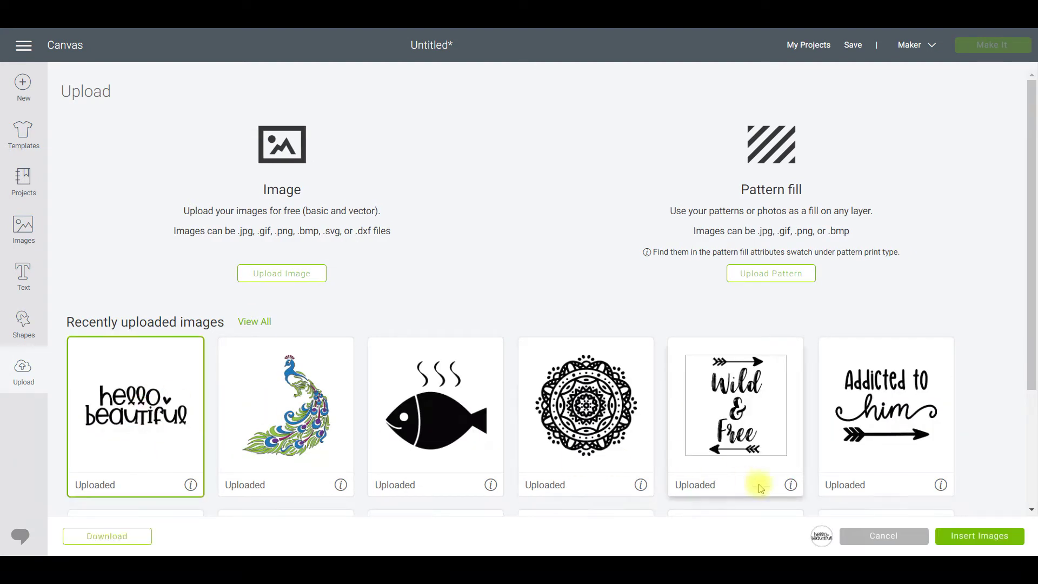
# - Insert the hello beautiful design and move it up near the top of the canvas
pyautogui.click(996, 536)
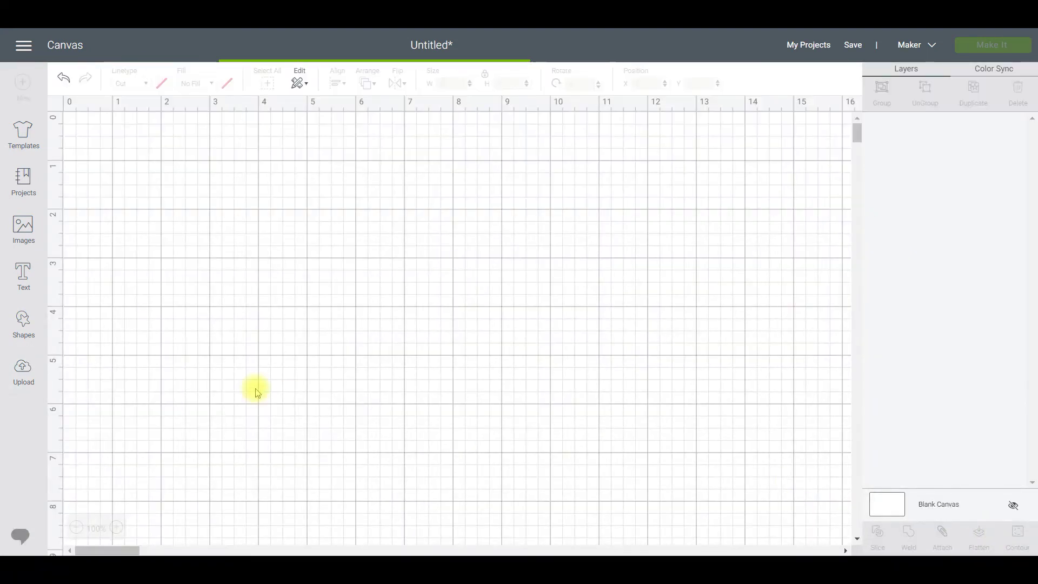
pyautogui.moveTo(411, 393); pyautogui.dragTo(394, 208)
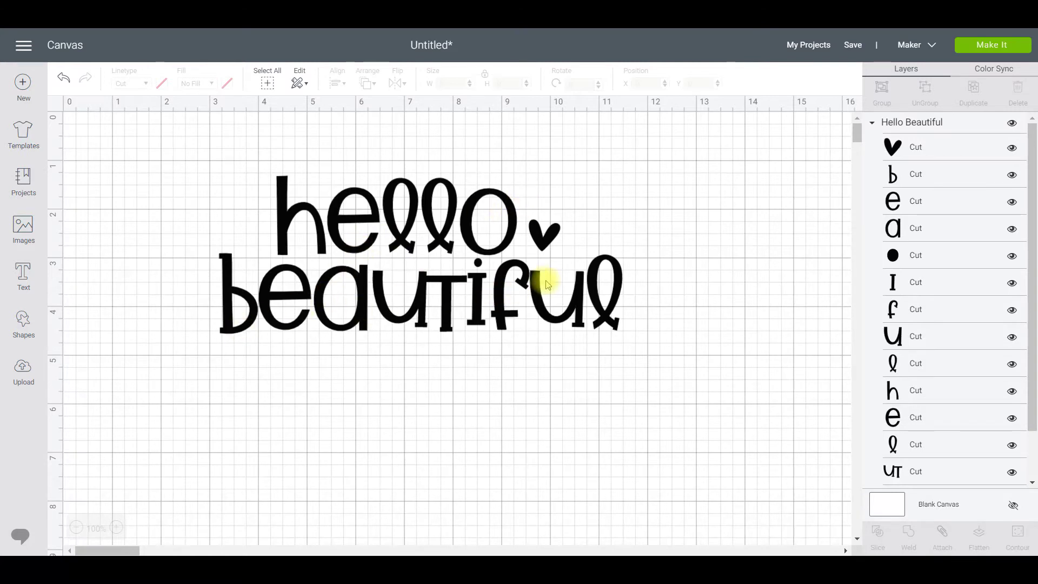
# - Ungroup the hello beautiful design and colour hello and its heart light purple
pyautogui.click(598, 301)
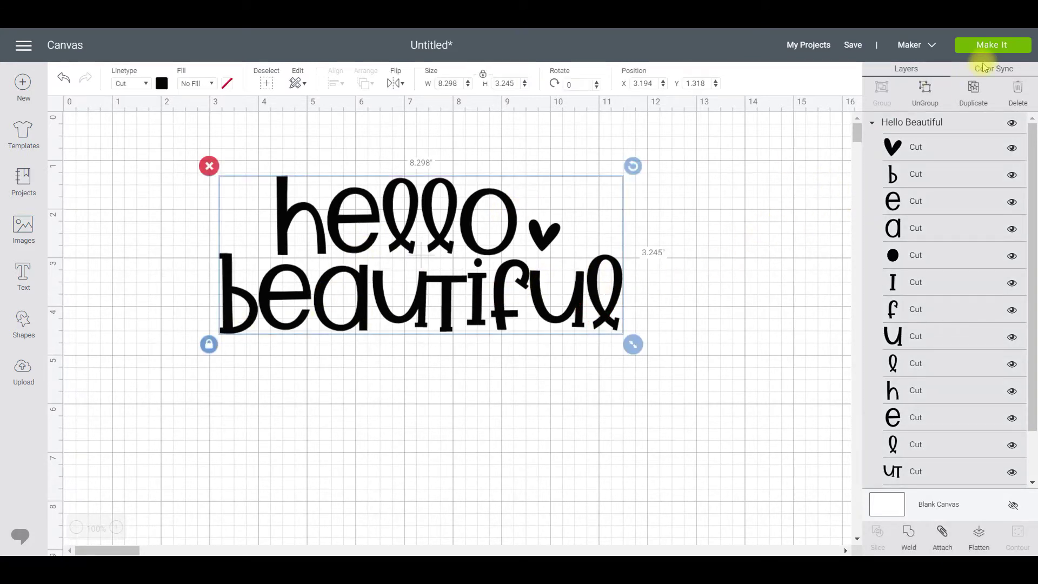
pyautogui.click(926, 91)
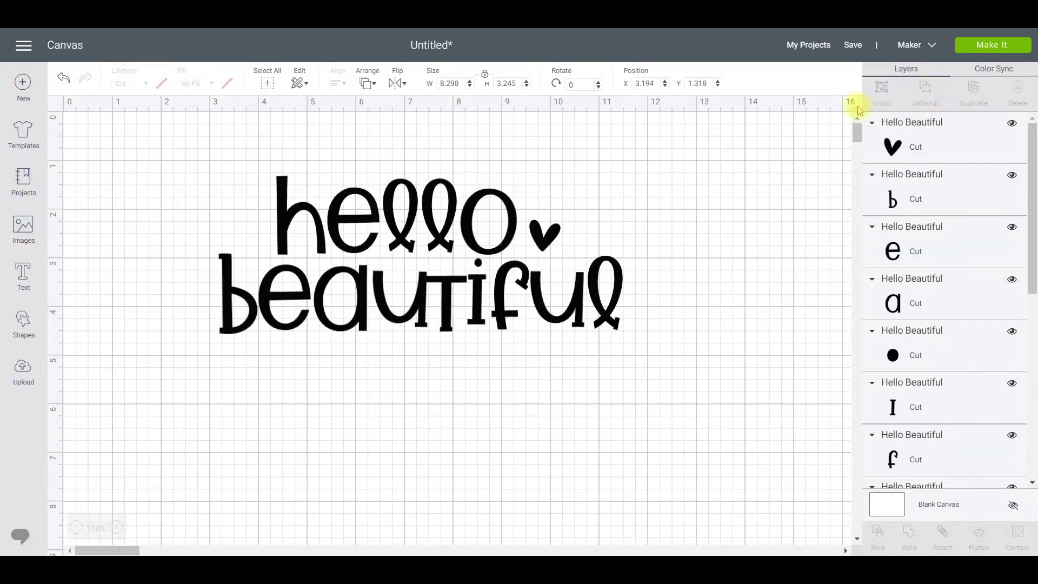
pyautogui.moveTo(214, 139); pyautogui.dragTo(631, 249)
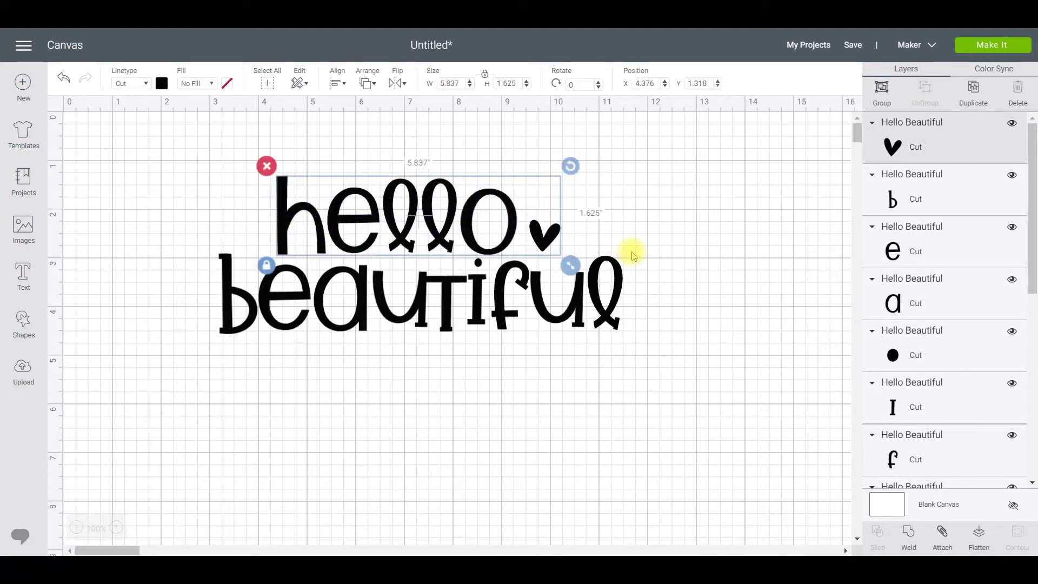
pyautogui.click(161, 83)
pyautogui.click(196, 155)
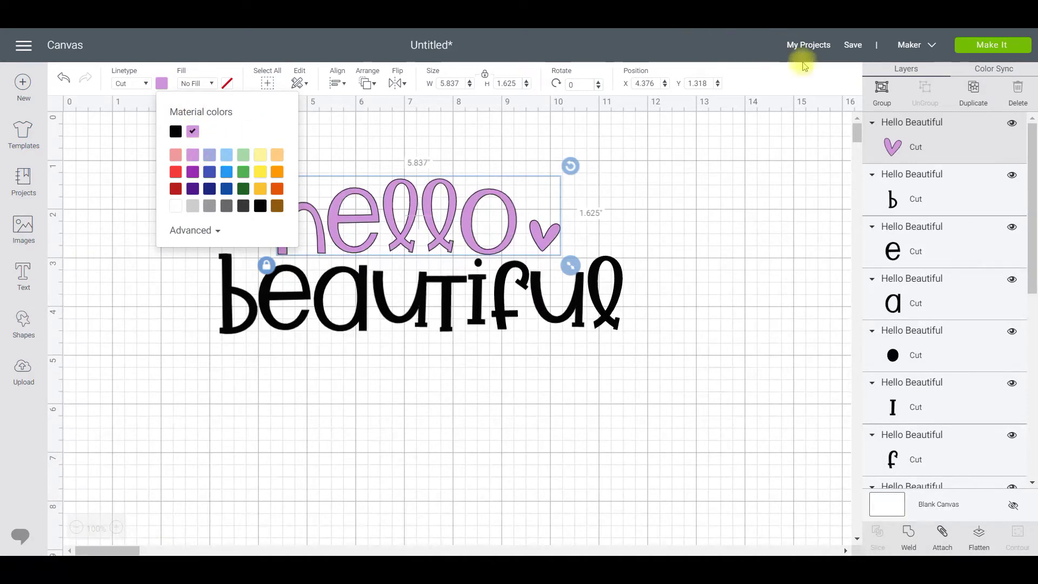
# - Group and attach the purple hello and heart, preview its mat, then return to the canvas
pyautogui.click(882, 101)
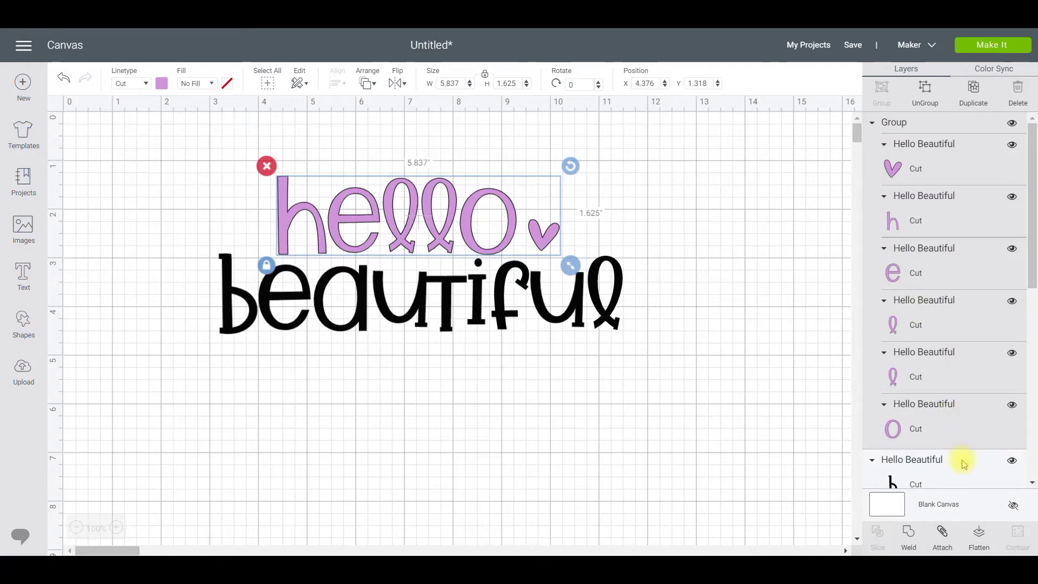
pyautogui.click(944, 538)
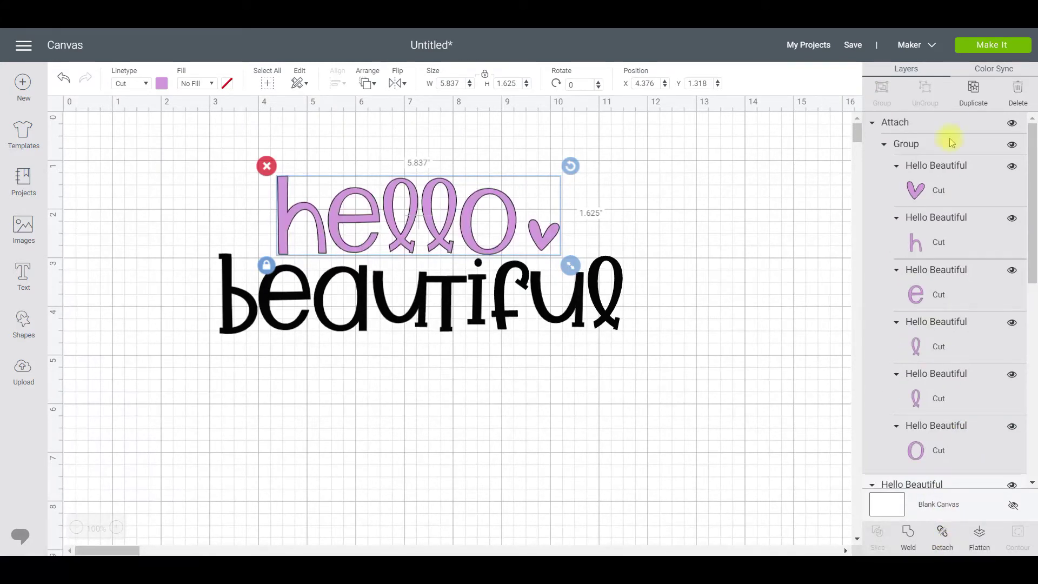
pyautogui.click(976, 46)
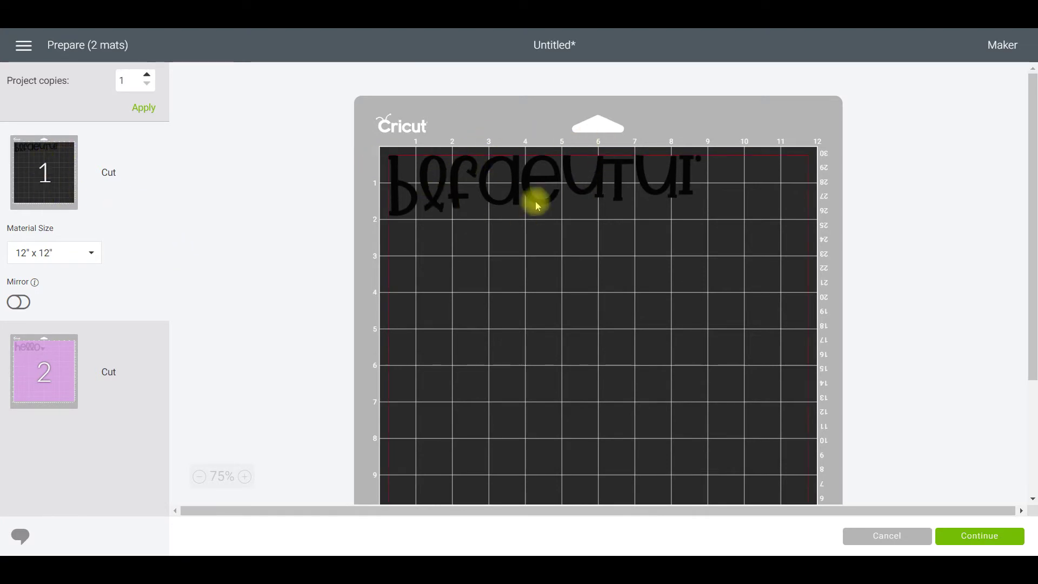
pyautogui.click(42, 403)
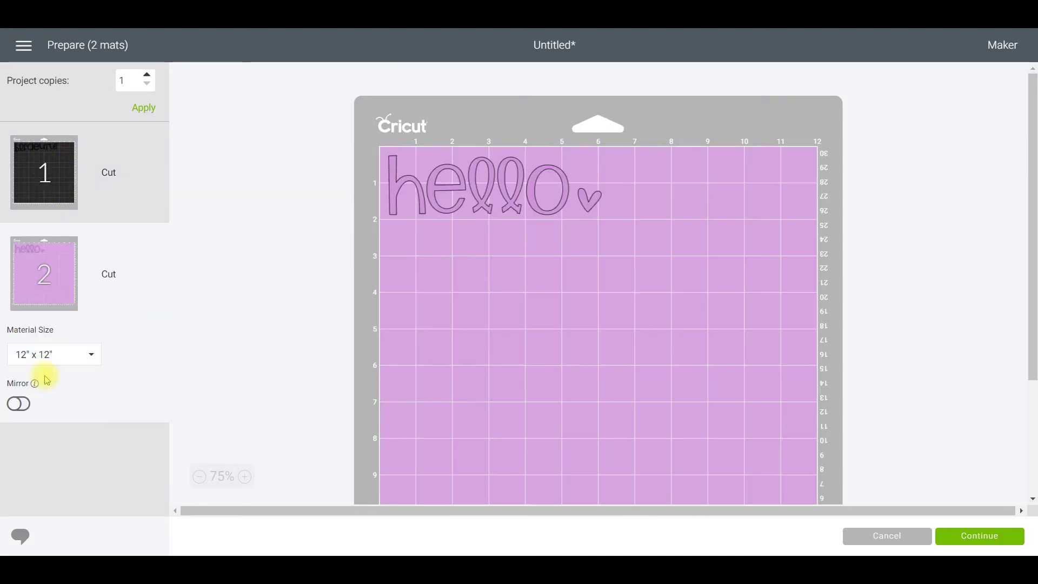
pyautogui.click(910, 538)
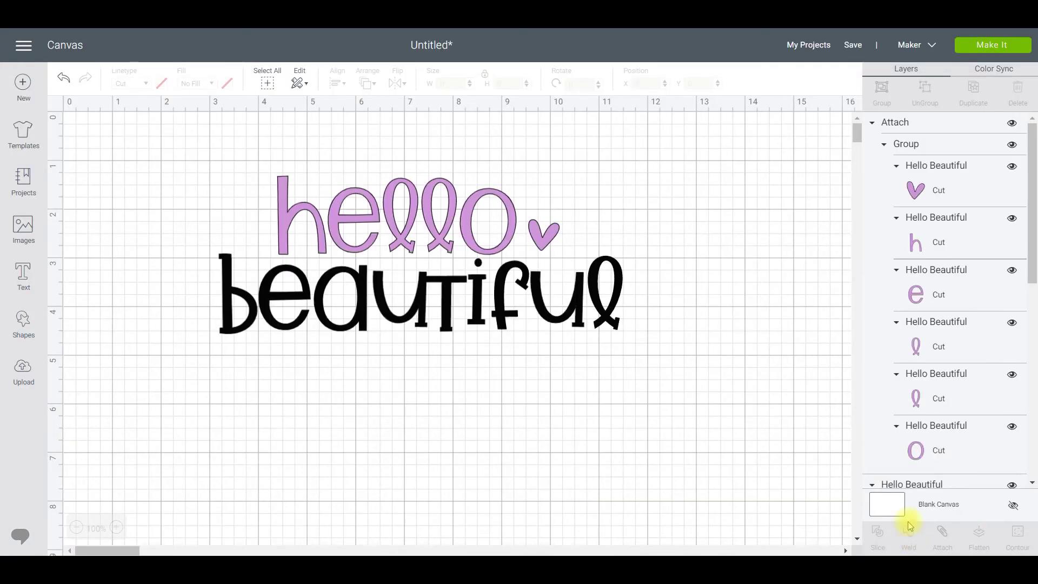
# - Colour the beautiful letters light blue and group them together
pyautogui.moveTo(637, 357); pyautogui.dragTo(208, 256)
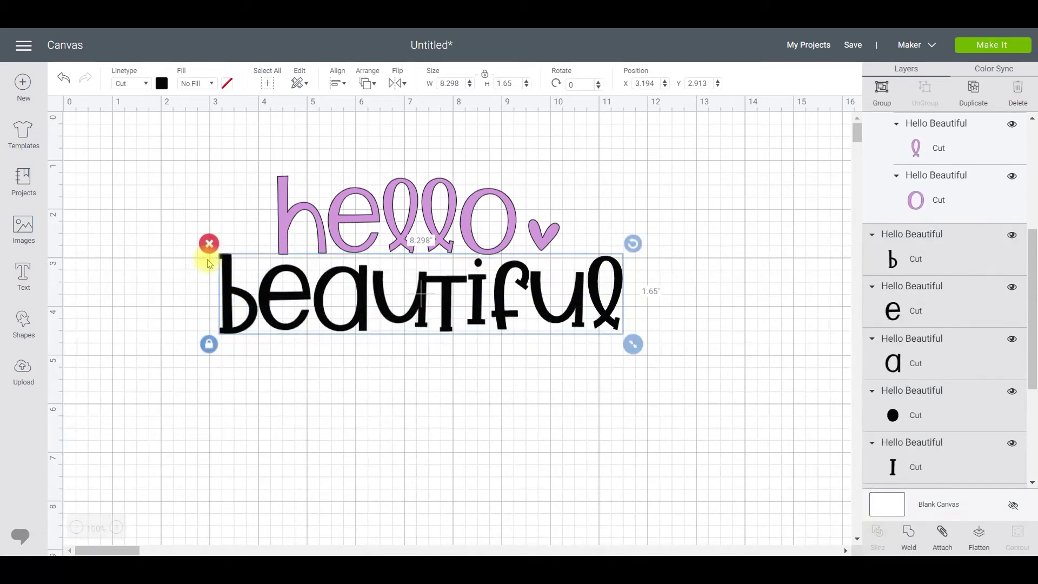
pyautogui.click(162, 84)
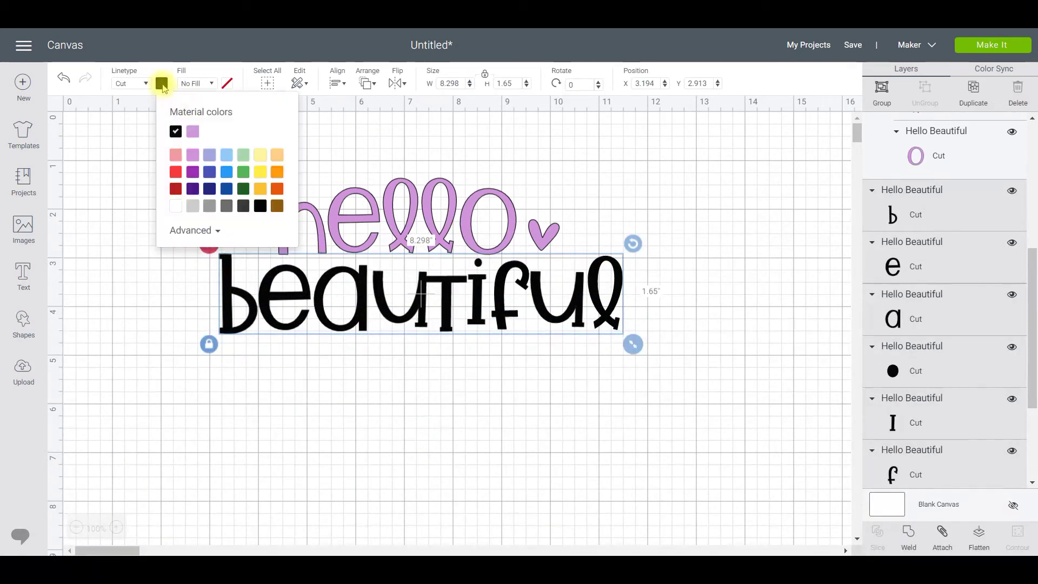
pyautogui.click(227, 156)
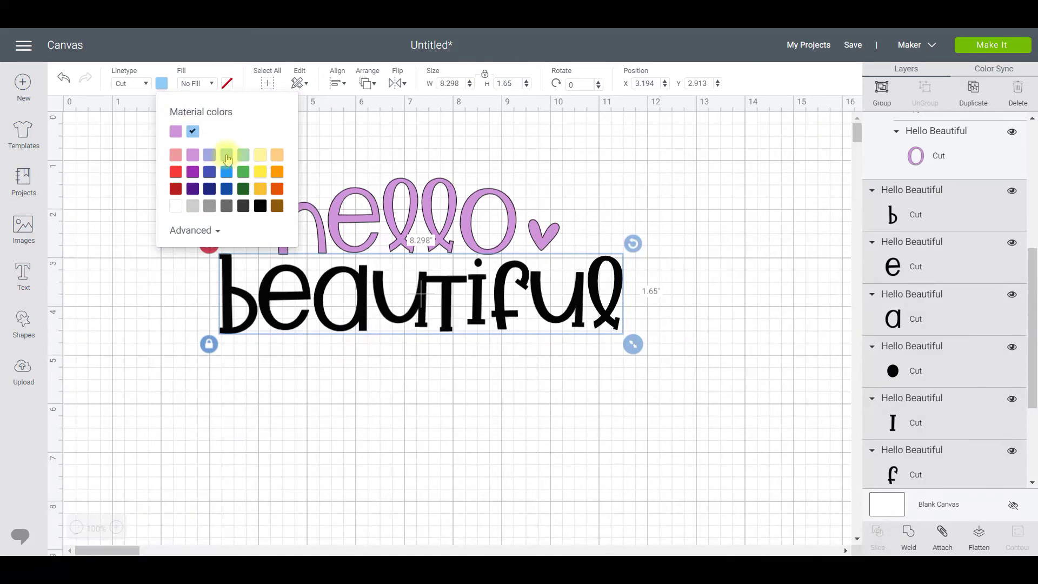
pyautogui.click(886, 93)
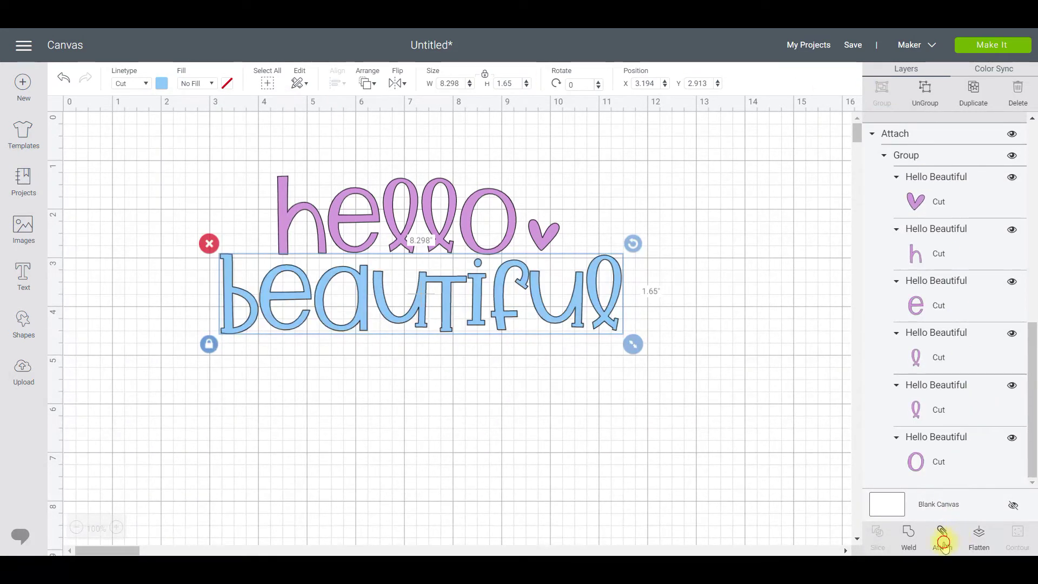
# - Preview the cut mats, checking the purple hello mat and the blue beautiful mat
pyautogui.click(985, 43)
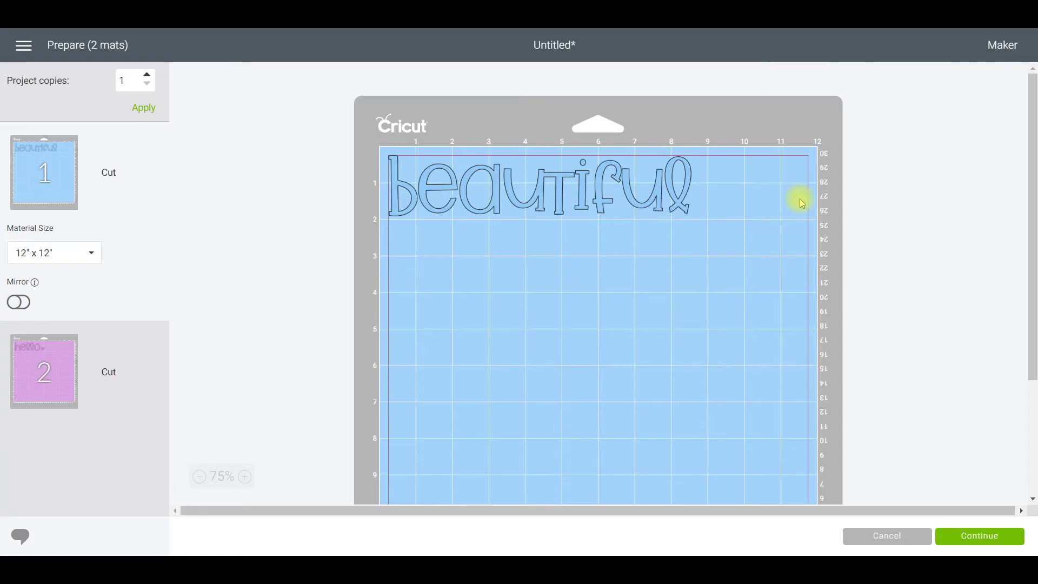
pyautogui.click(50, 367)
pyautogui.click(39, 184)
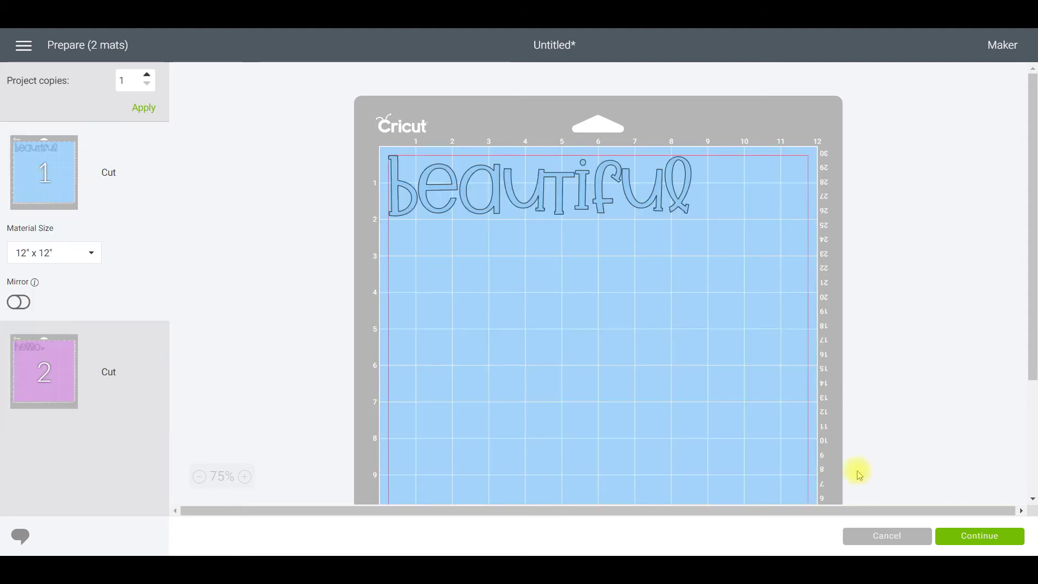
# - Delete beautiful, then move hello and enlarge it to about 9.7 inches wide
pyautogui.click(913, 537)
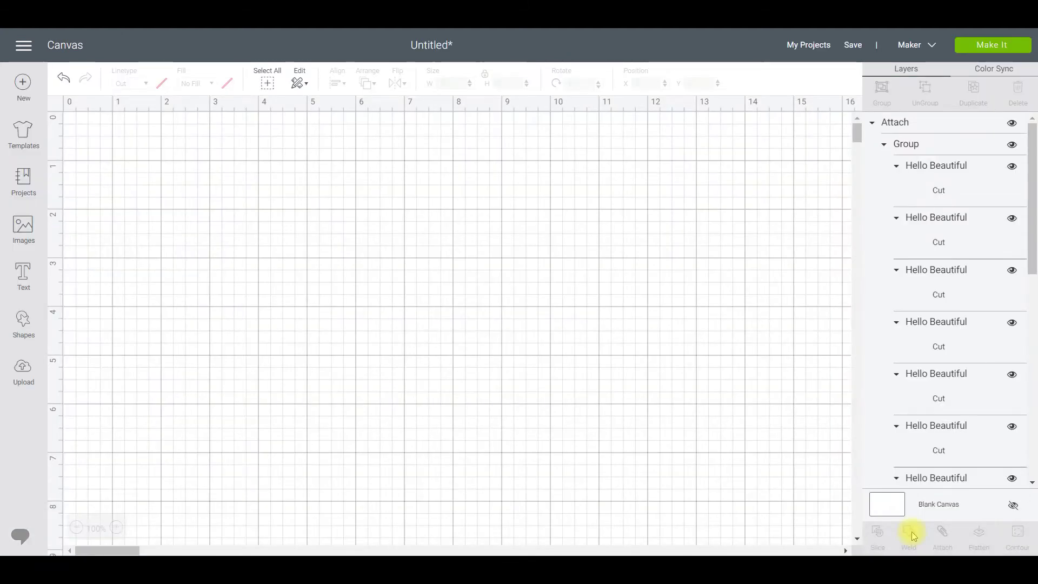
pyautogui.moveTo(661, 440); pyautogui.dragTo(196, 274)
pyautogui.press('Delete')
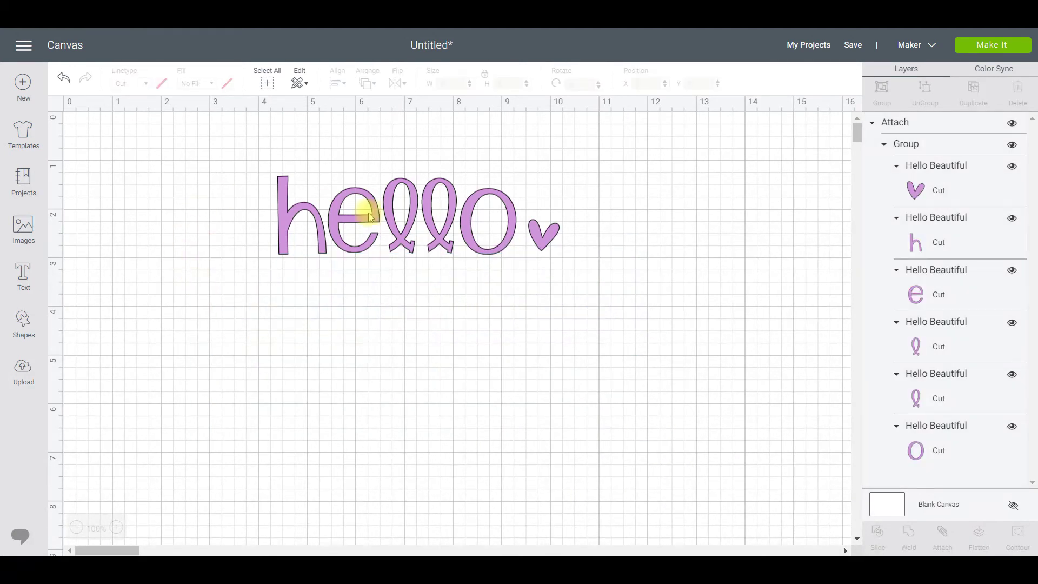
pyautogui.moveTo(382, 215); pyautogui.dragTo(407, 313)
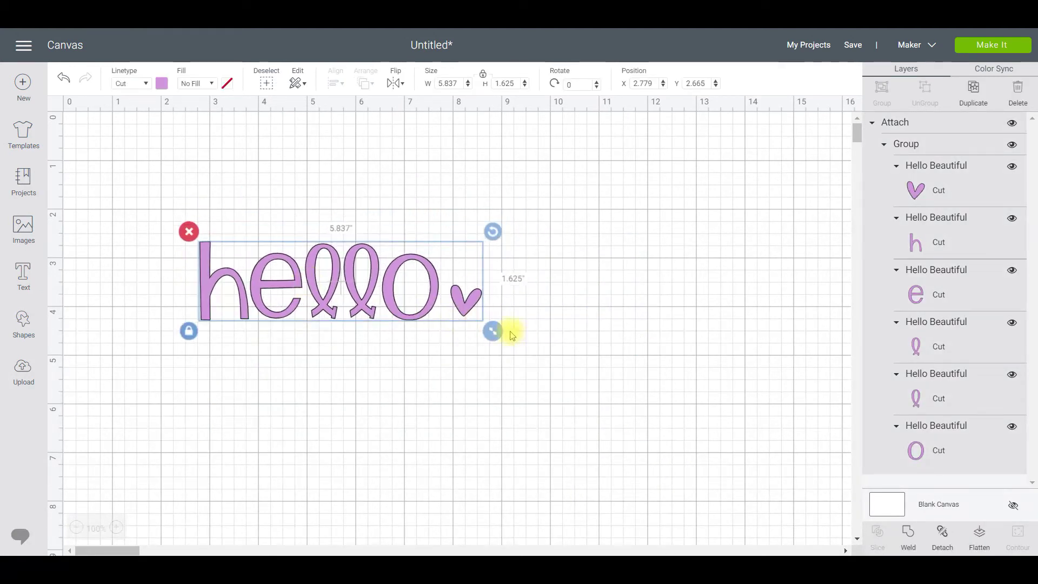
pyautogui.moveTo(493, 331); pyautogui.dragTo(679, 383)
# - Detach the hello letters and ungroup them into separate layers
pyautogui.click(575, 421)
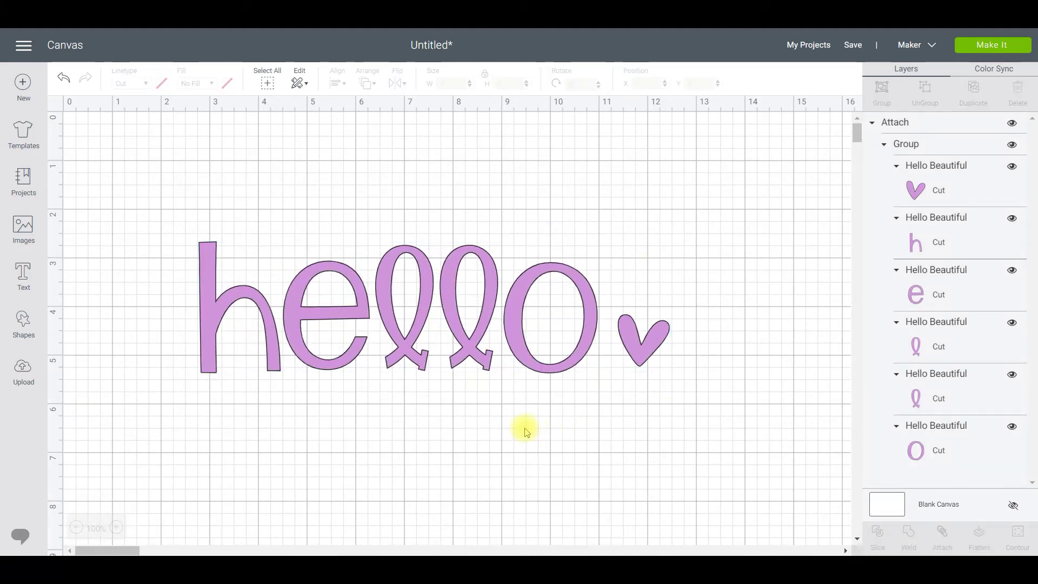
pyautogui.click(518, 360)
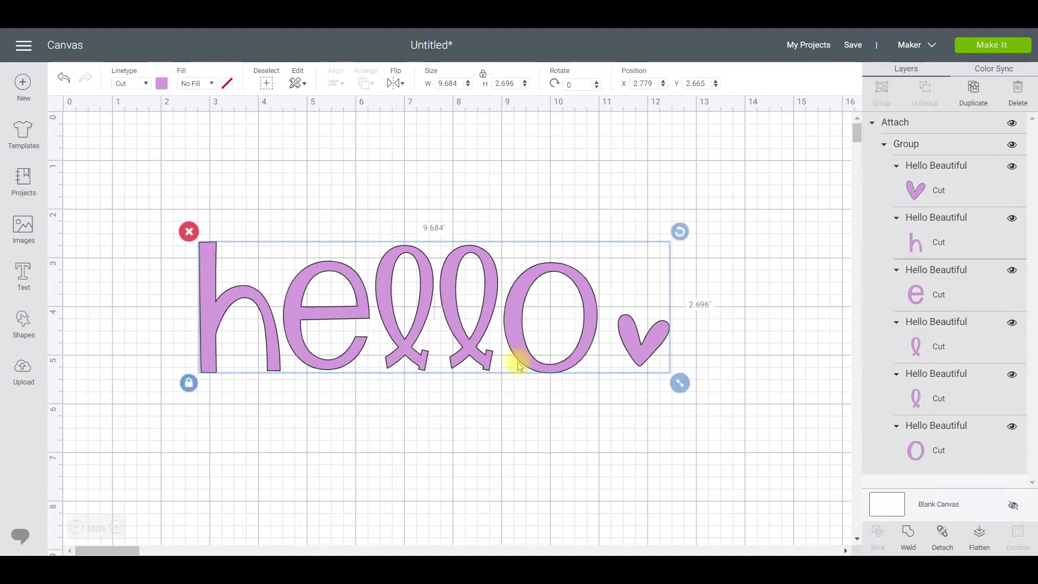
pyautogui.click(943, 536)
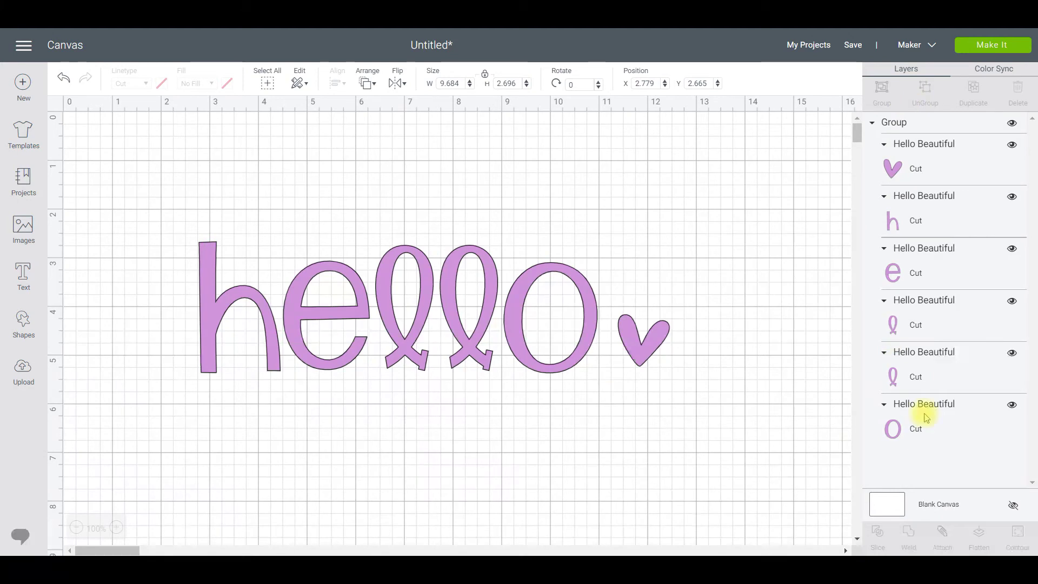
pyautogui.click(563, 360)
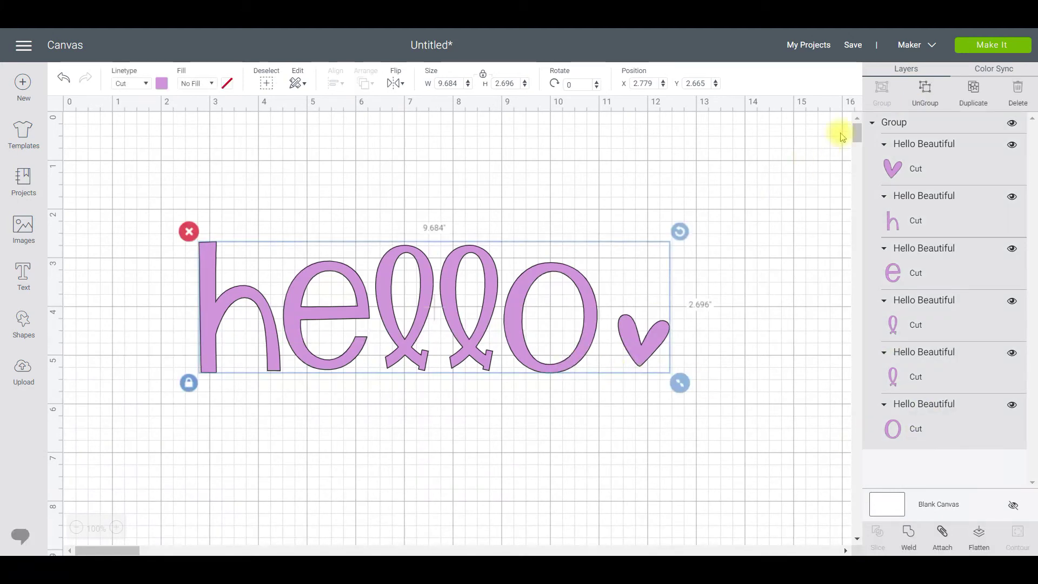
pyautogui.click(926, 89)
# - Select the h, the first l and the o together
pyautogui.click(214, 320)
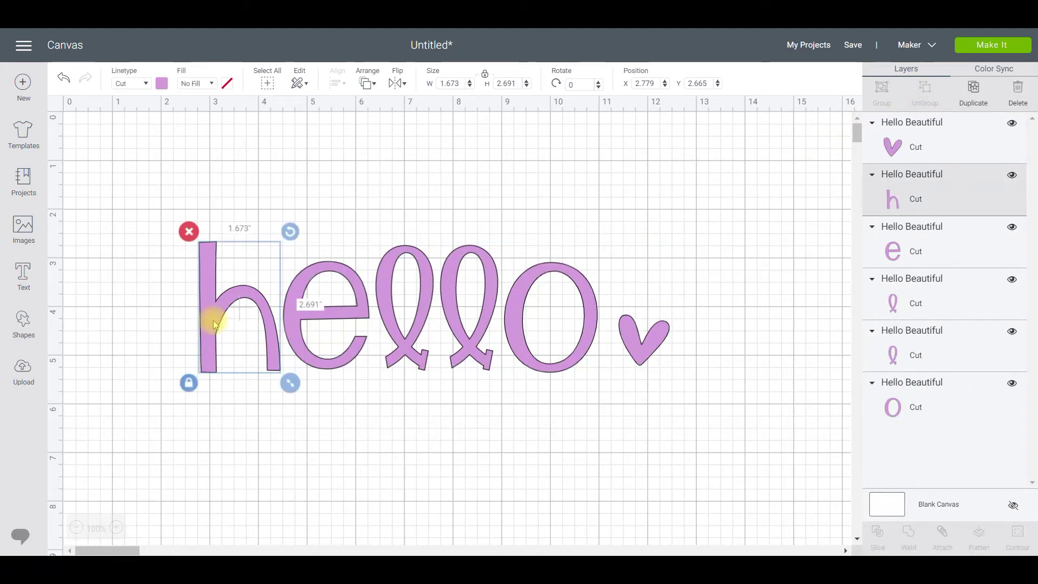
pyautogui.keyDown('shift'); pyautogui.click(407, 287); pyautogui.keyUp('shift')
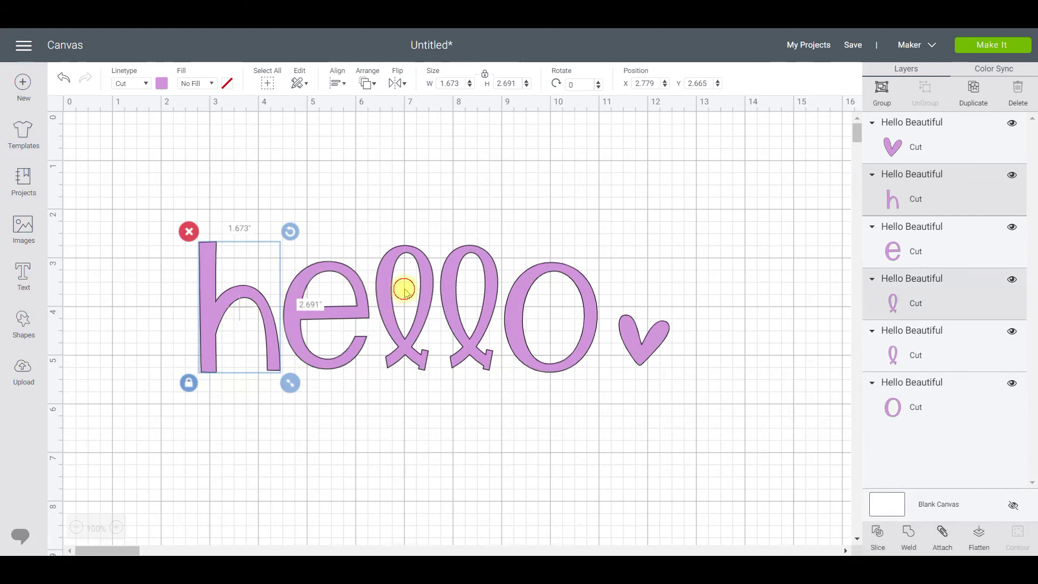
pyautogui.keyDown('shift'); pyautogui.click(552, 282); pyautogui.keyUp('shift')
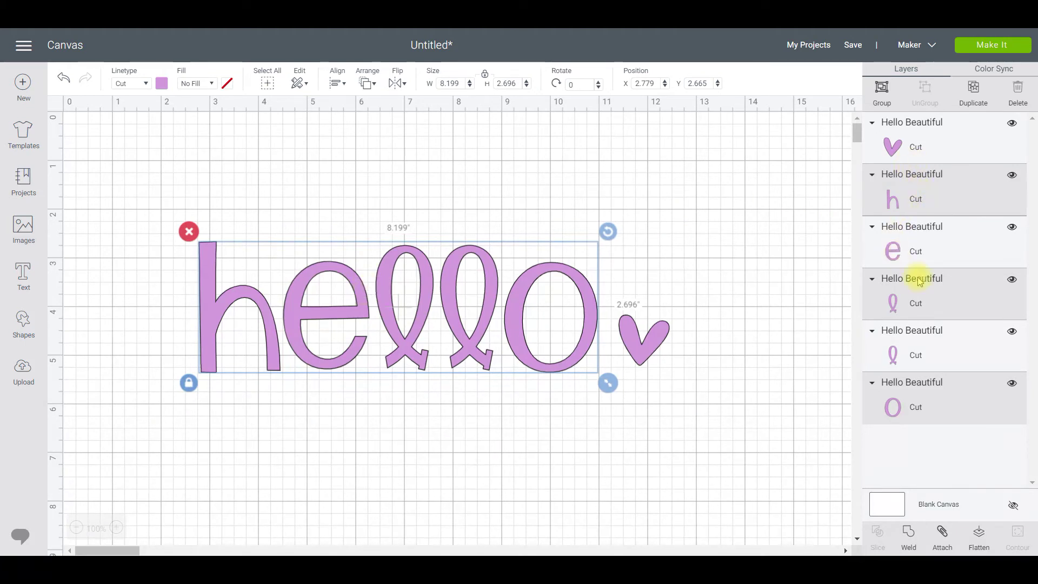
# - Colour the h, first l and o lavender-blue, then group and attach them
pyautogui.click(161, 83)
pyautogui.click(214, 160)
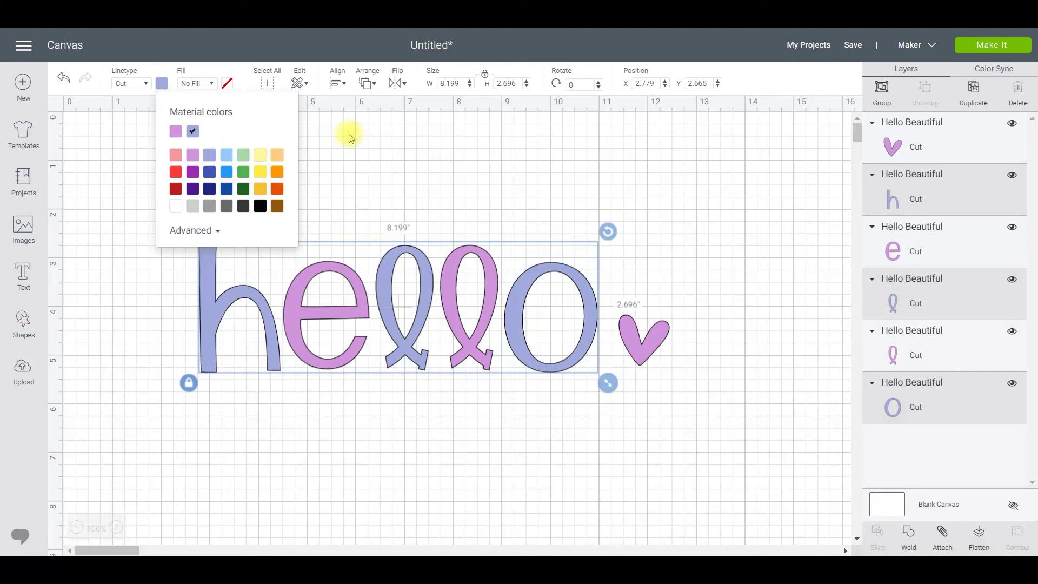
pyautogui.click(883, 89)
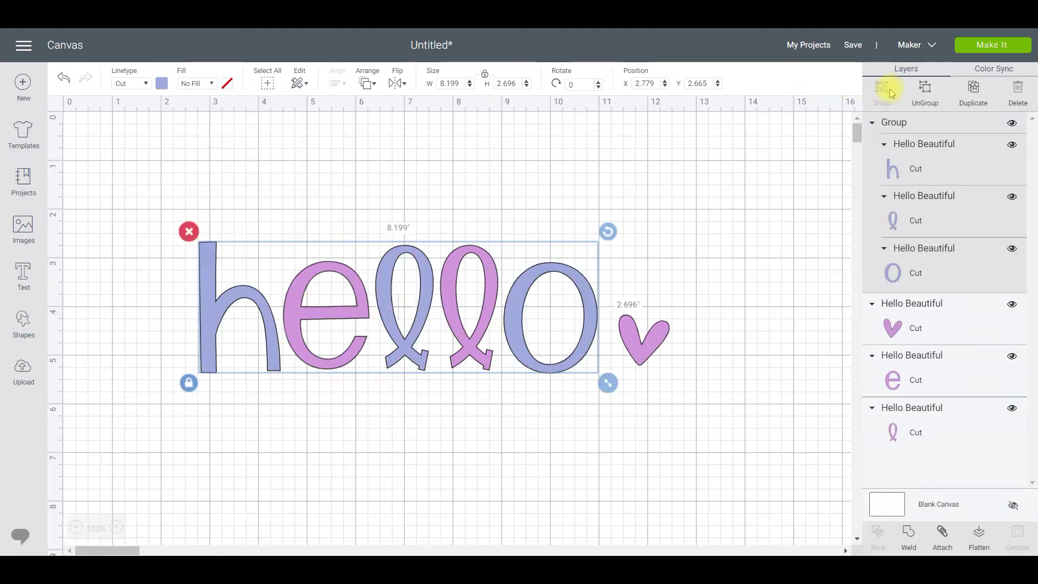
pyautogui.click(943, 539)
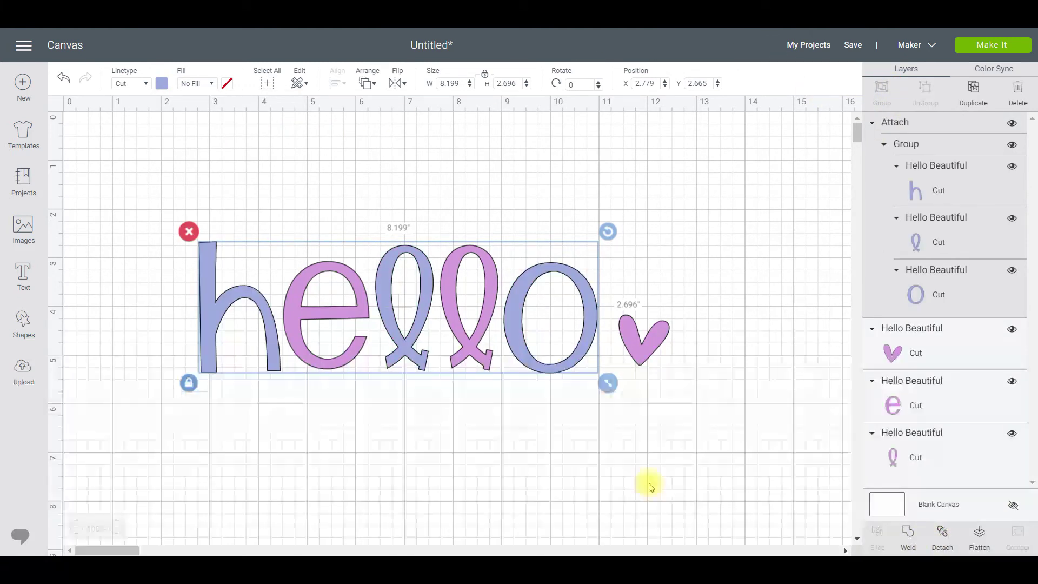
# - Group and attach the purple e, second l and heart as their own set
pyautogui.click(399, 459)
pyautogui.click(343, 293)
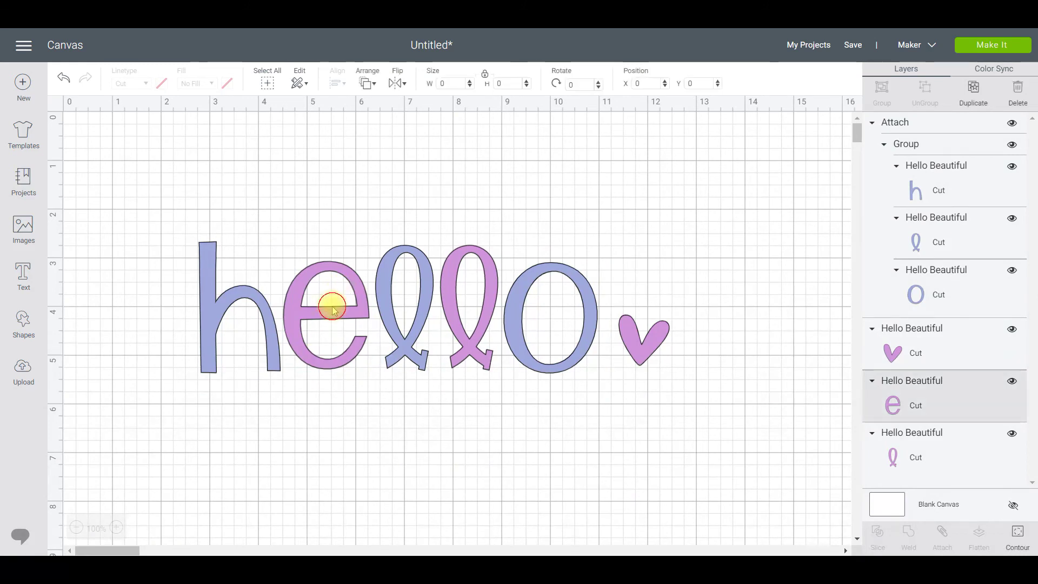
pyautogui.keyDown('shift'); pyautogui.click(469, 266); pyautogui.keyUp('shift')
pyautogui.keyDown('shift'); pyautogui.click(640, 333); pyautogui.keyUp('shift')
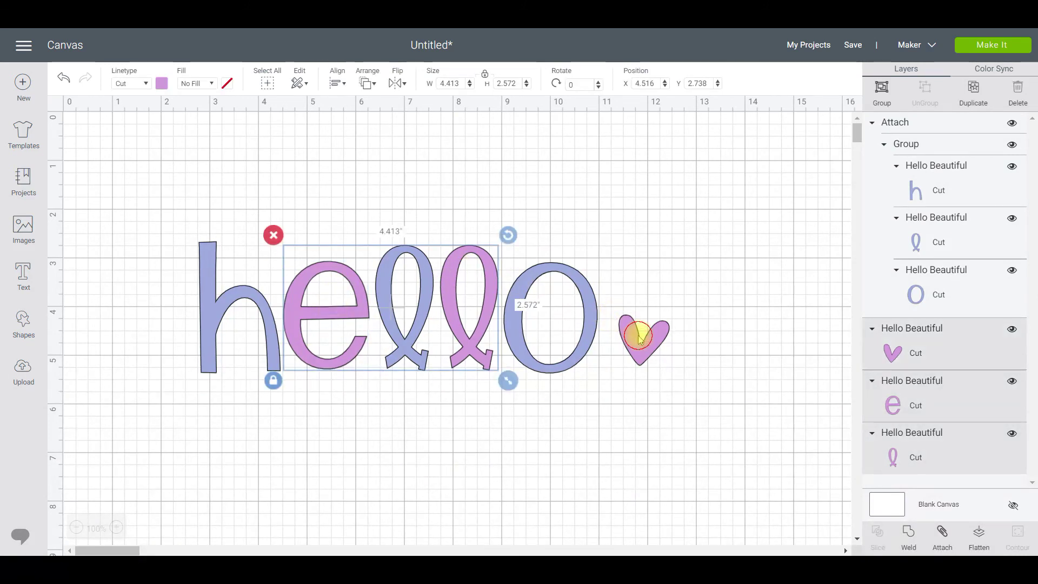
pyautogui.click(884, 96)
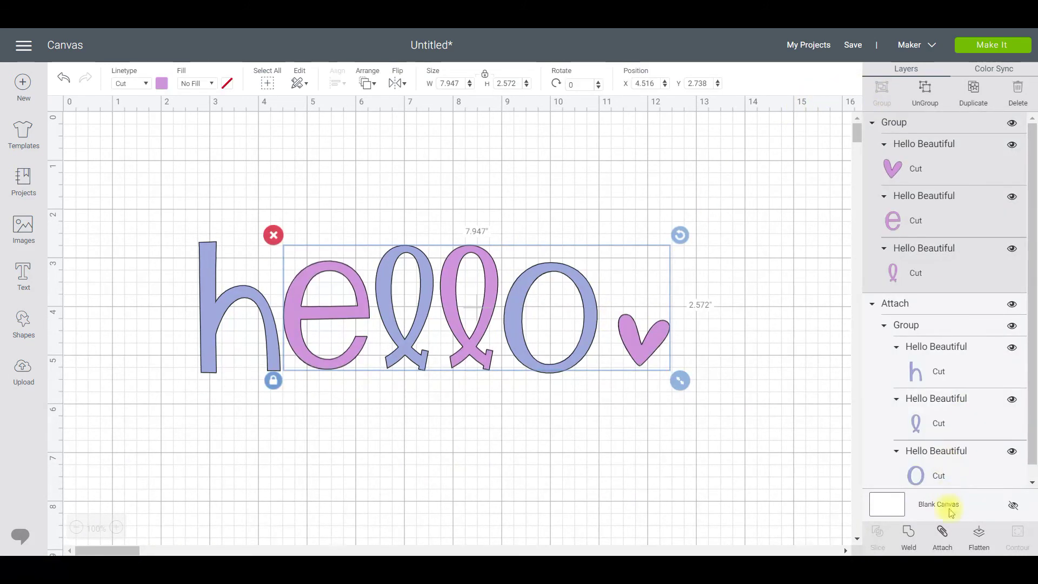
pyautogui.click(942, 535)
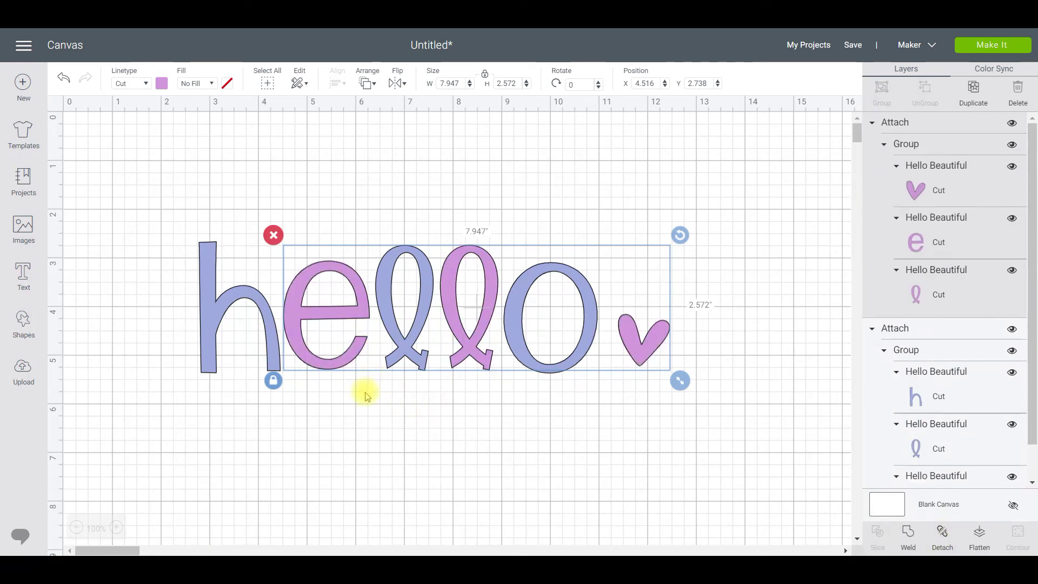
pyautogui.click(351, 400)
pyautogui.moveTo(330, 355); pyautogui.dragTo(343, 429)
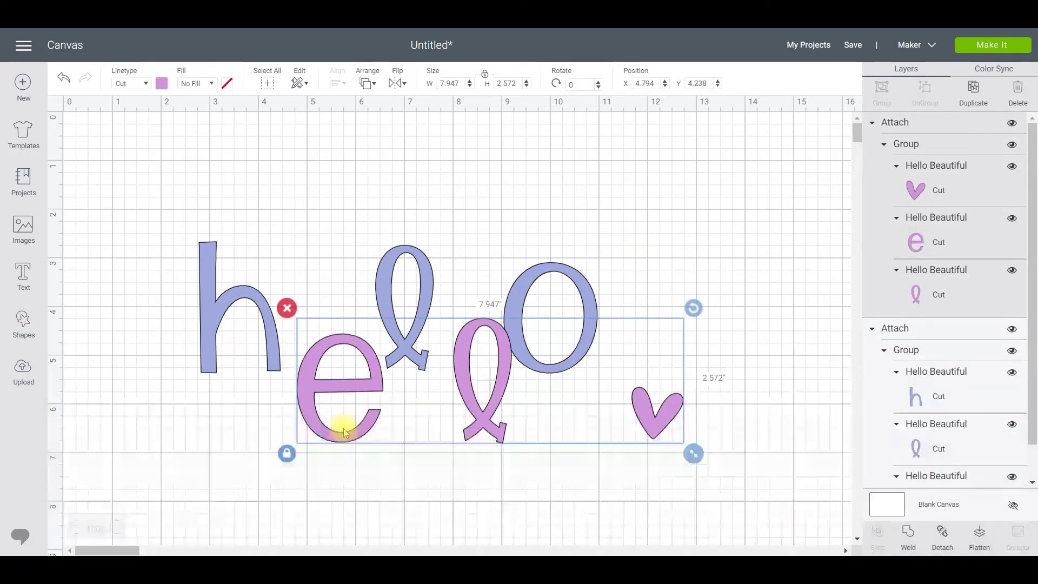
pyautogui.click(988, 44)
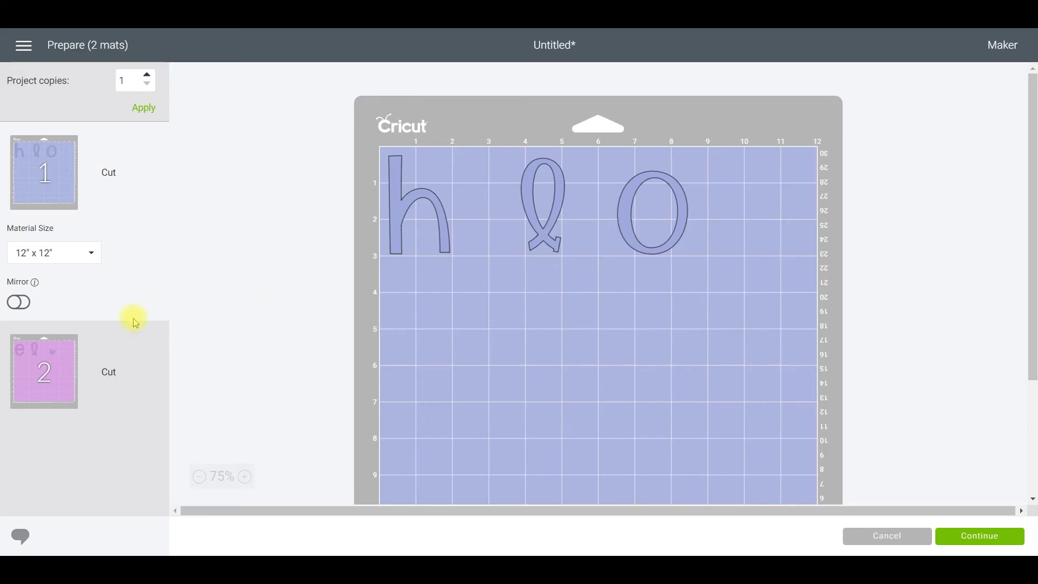
pyautogui.click(43, 371)
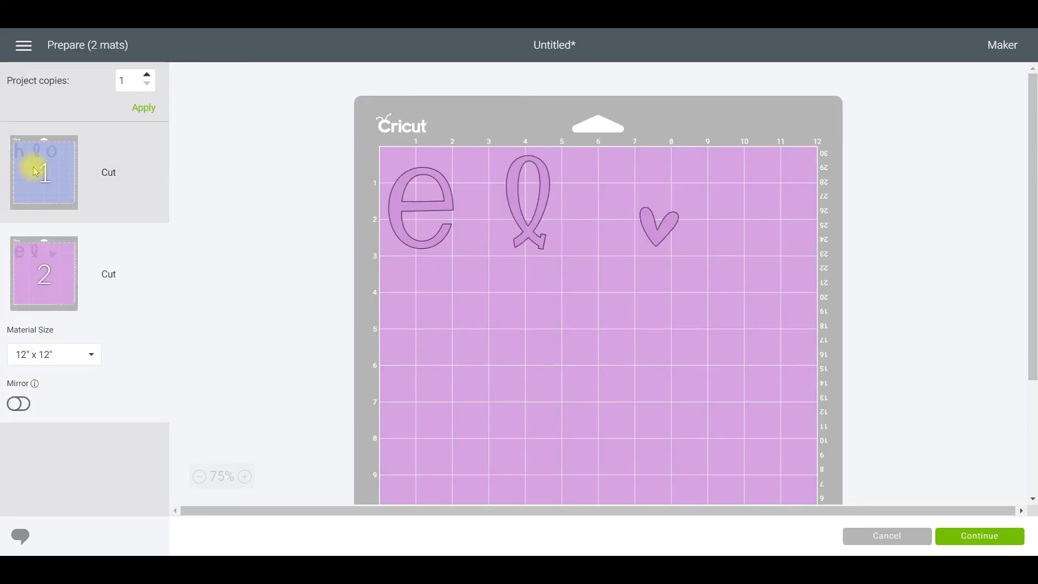